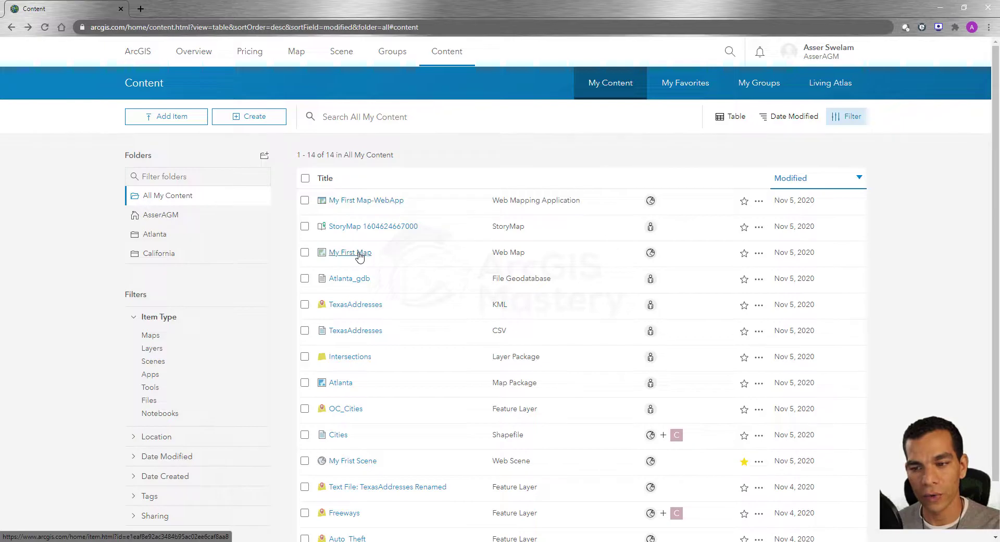
# Step: Open the My First Map-WebApp item and its app configuration page, each in a new browser tab
pyautogui.rightClick(378, 207)
pyautogui.click(406, 212)
pyautogui.click(213, 11)
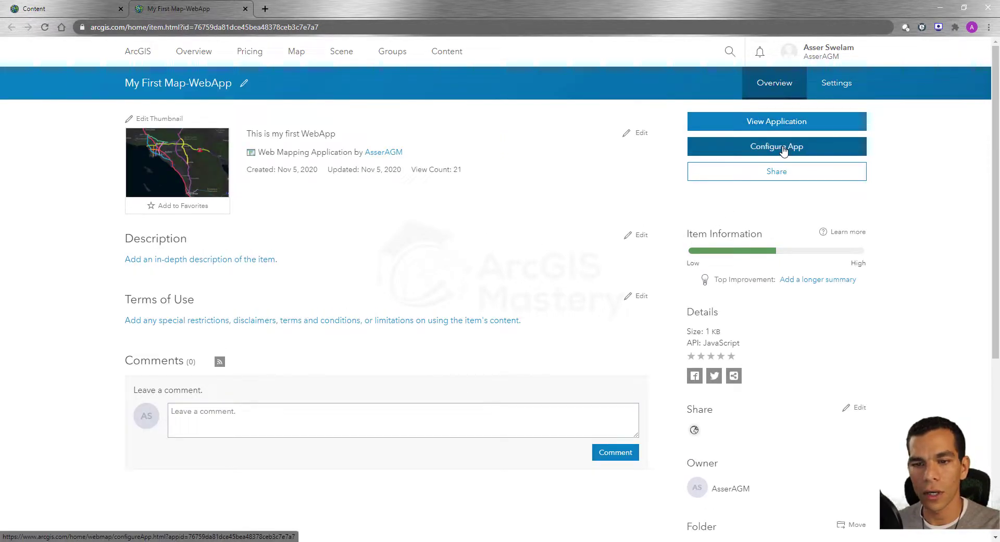
pyautogui.rightClick(781, 150)
pyautogui.click(797, 156)
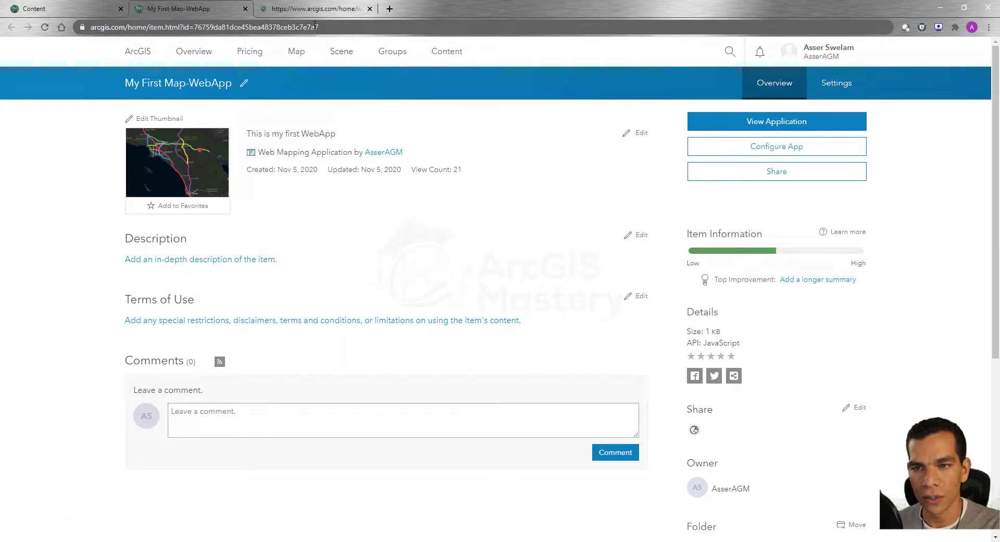
pyautogui.click(313, 8)
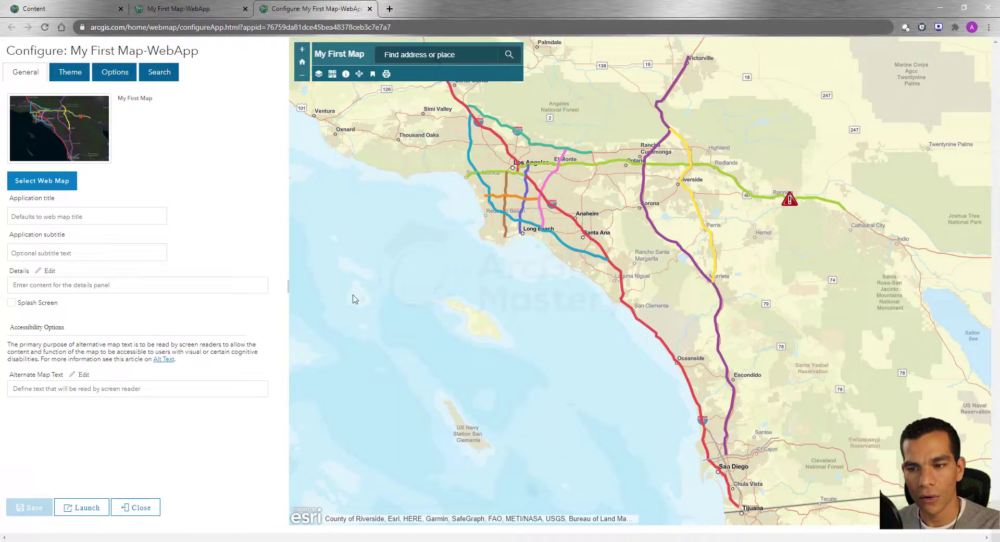
pyautogui.moveTo(288, 286)
pyautogui.mouseDown()
pyautogui.moveTo(5, 281)
pyautogui.moveTo(198, 279)
pyautogui.moveTo(281, 296)
pyautogui.mouseUp()
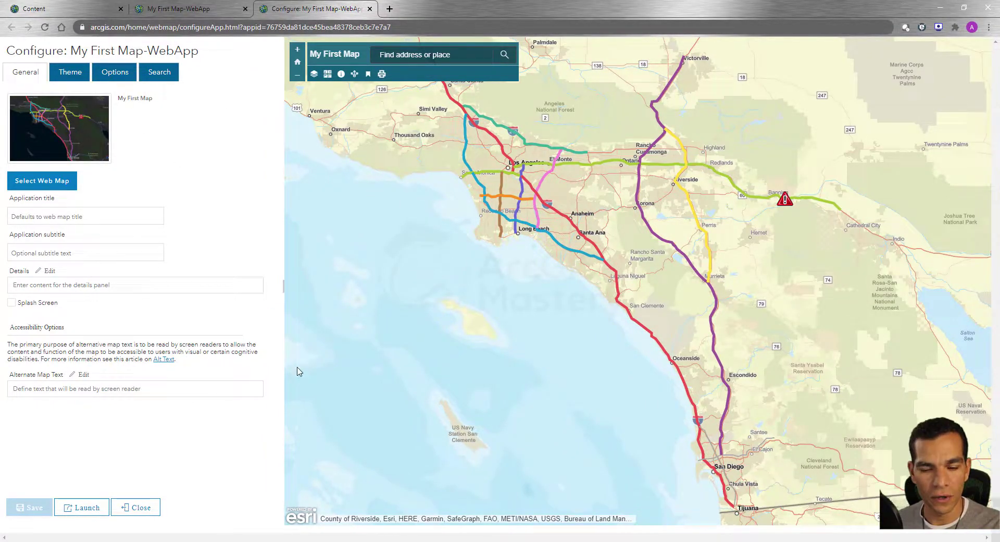
# Step: Launch the web app in its own tab, look over it and the content list, and return to the configuration page
pyautogui.click(73, 511)
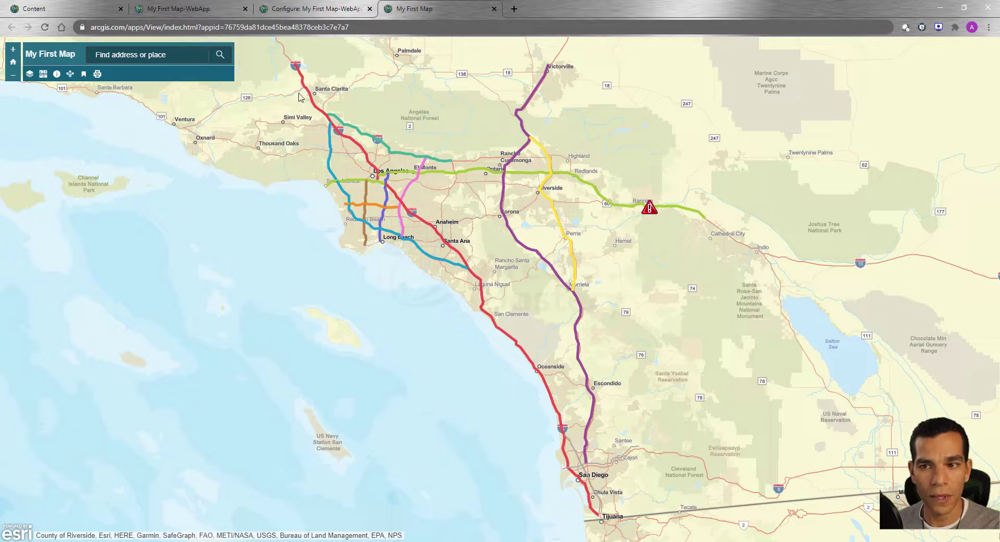
pyautogui.click(319, 11)
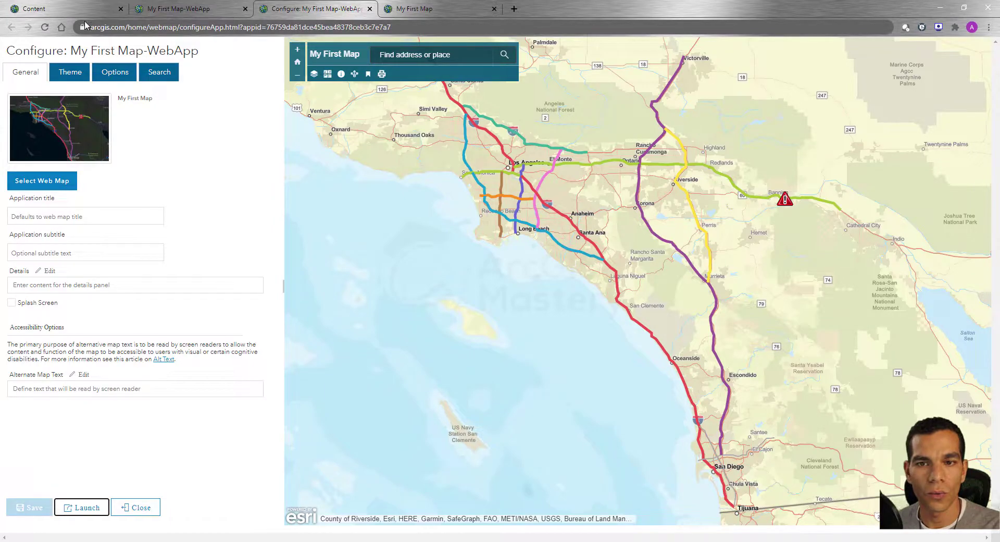
pyautogui.click(34, 8)
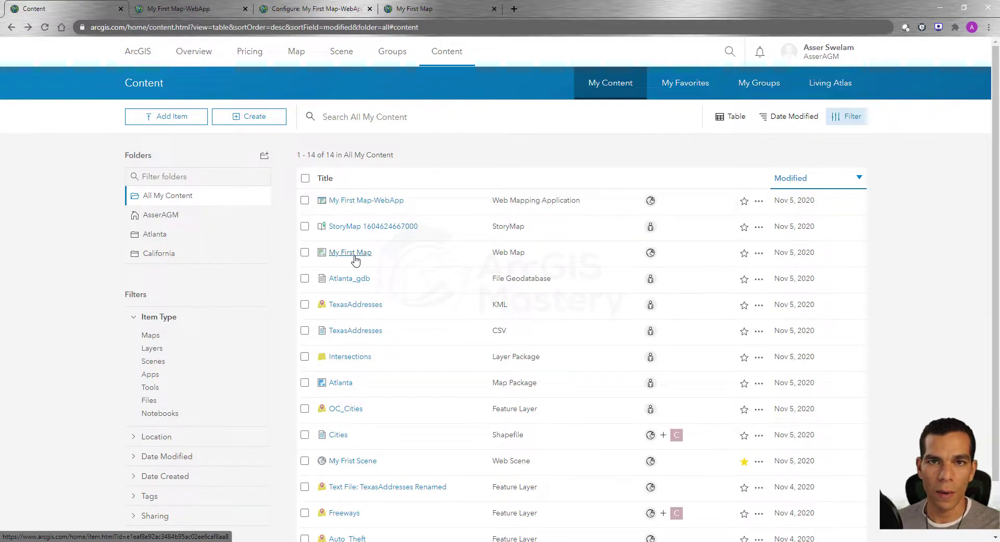
pyautogui.click(411, 8)
pyautogui.click(343, 13)
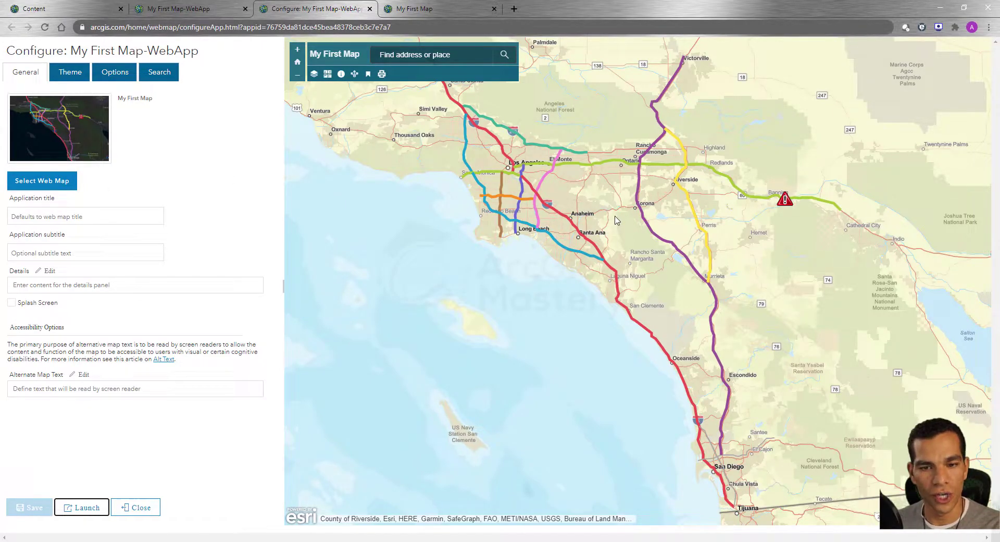
# Step: Set the application title to "My First WebApp" and save the configuration
pyautogui.click(78, 217)
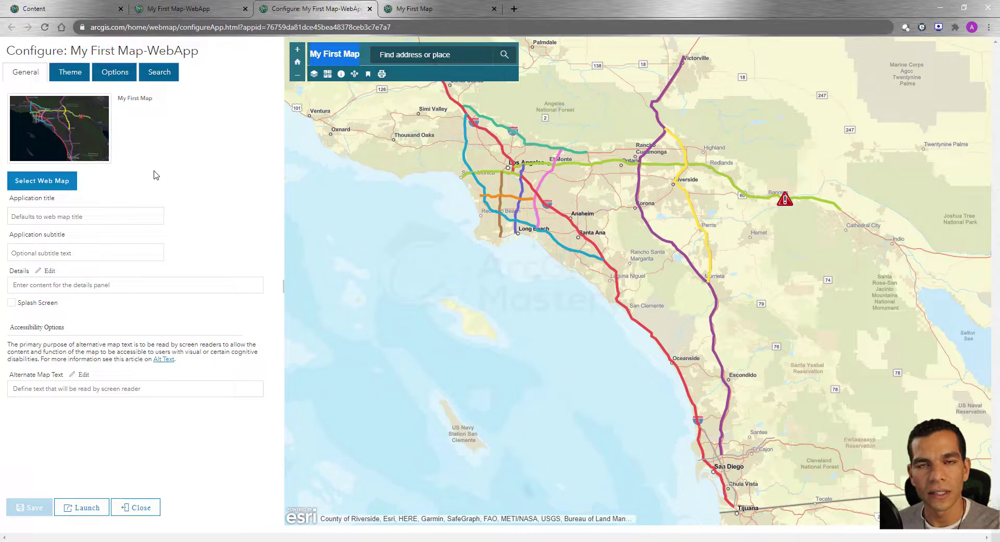
pyautogui.click(83, 215)
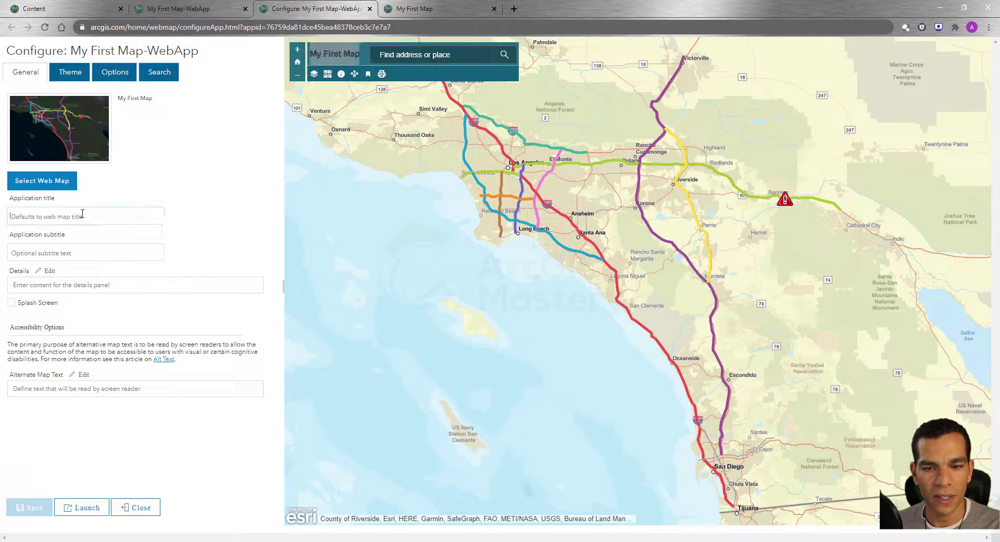
pyautogui.write('My')
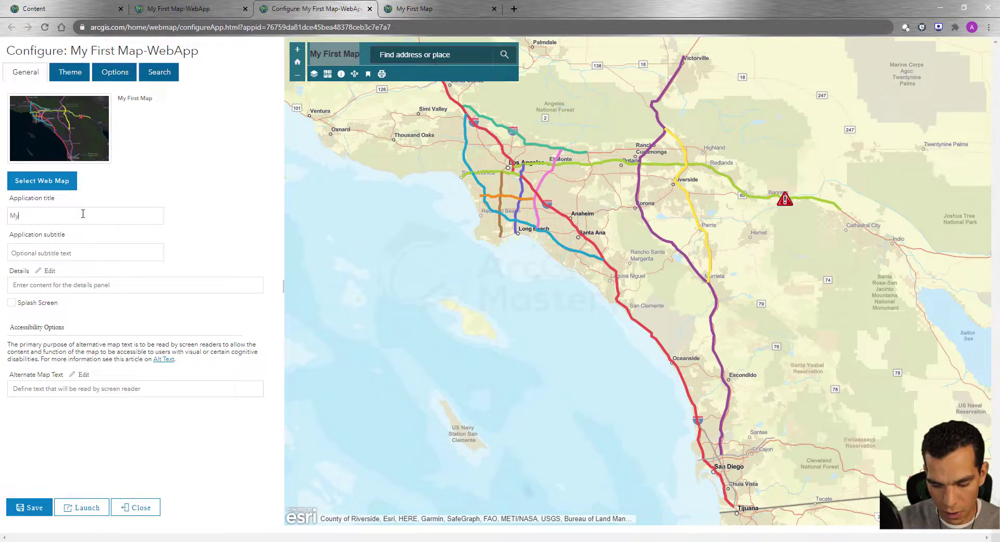
pyautogui.write(' First WebApp')
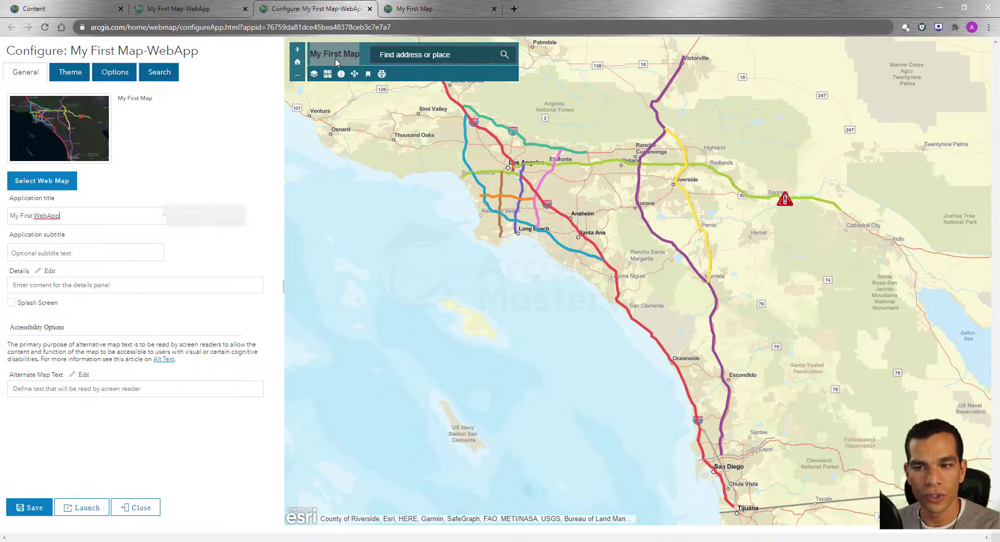
pyautogui.click(29, 507)
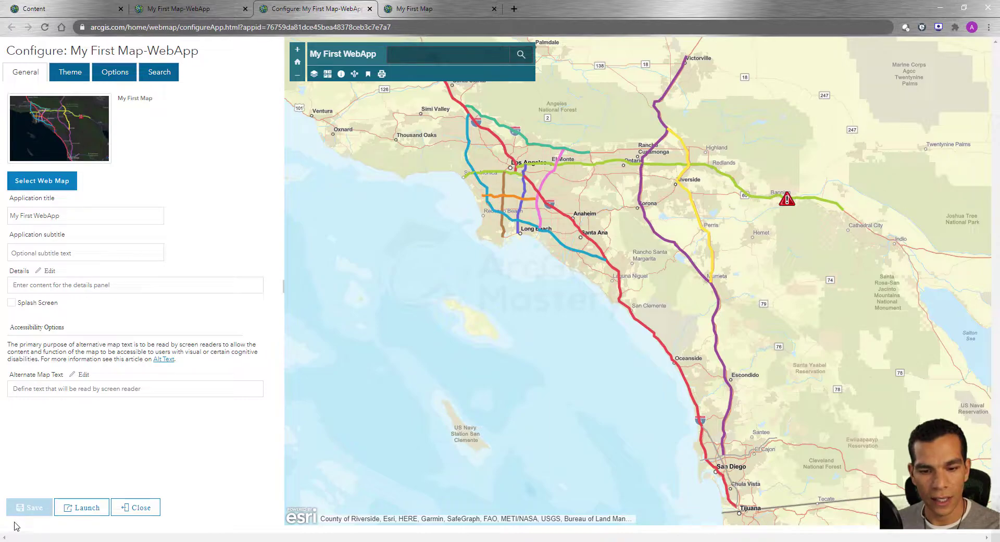
# Step: Reload the launched web app to check its title in the header
pyautogui.click(78, 507)
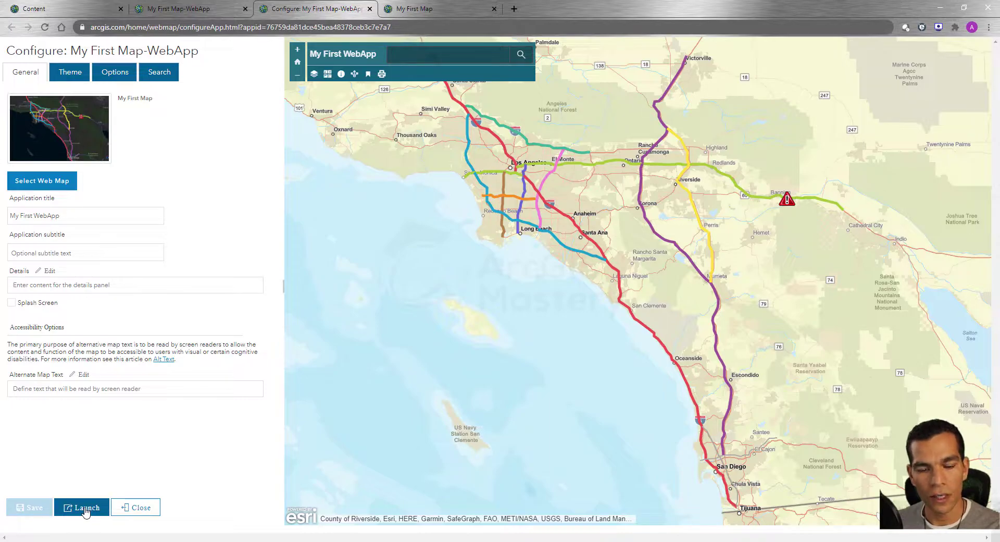
pyautogui.click(419, 10)
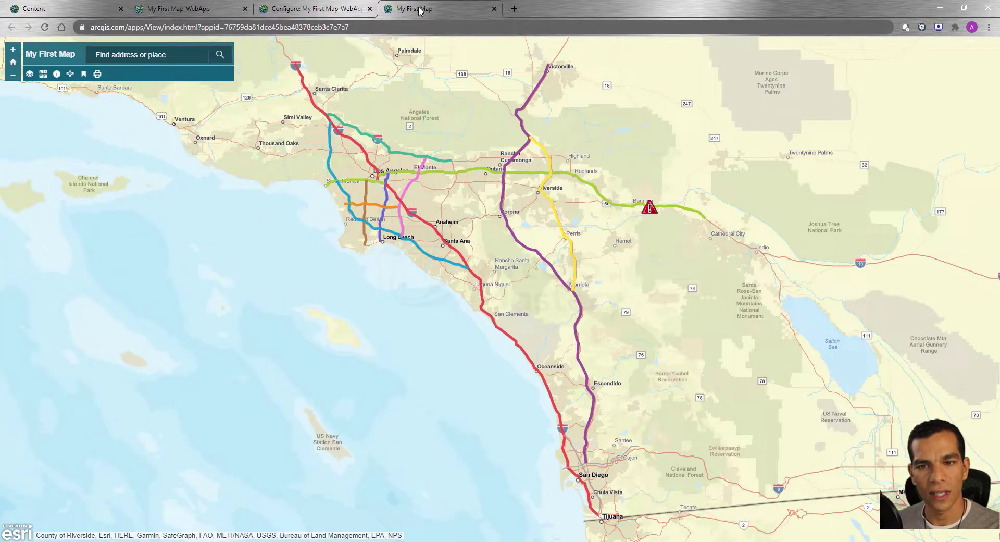
pyautogui.click(47, 32)
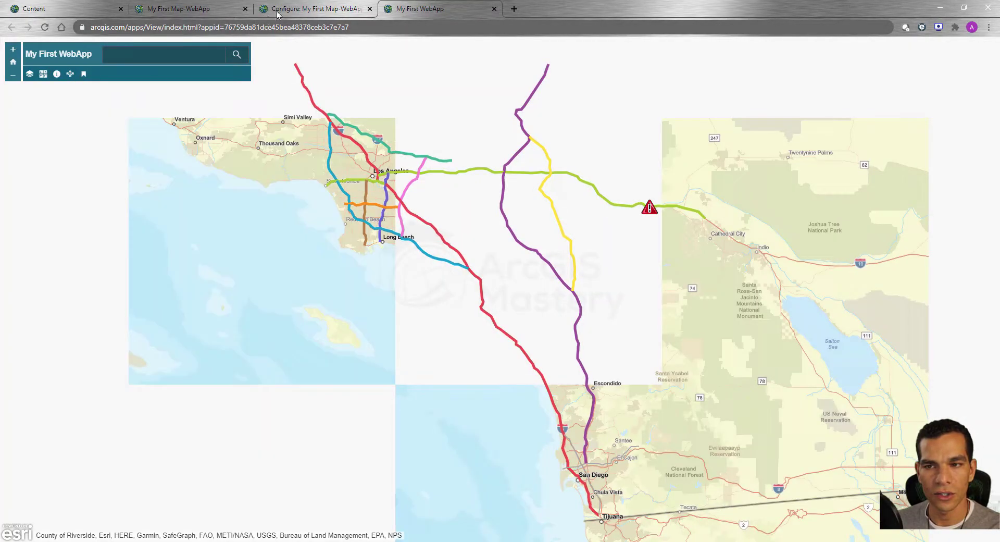
# Step: Back in the configuration, enter "This is my app details" as the details content, save, and show the details panel in the preview
pyautogui.click(306, 9)
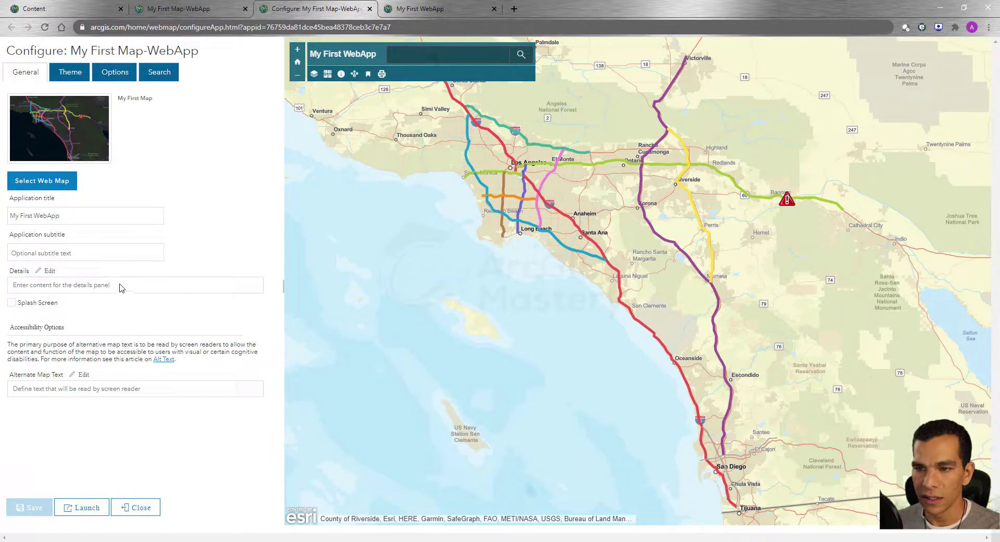
pyautogui.click(340, 74)
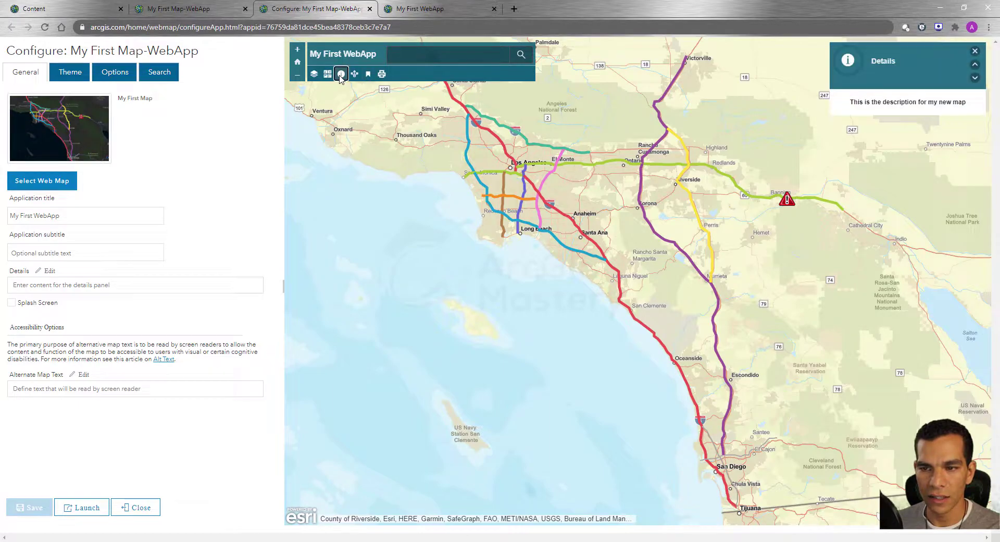
pyautogui.click(114, 285)
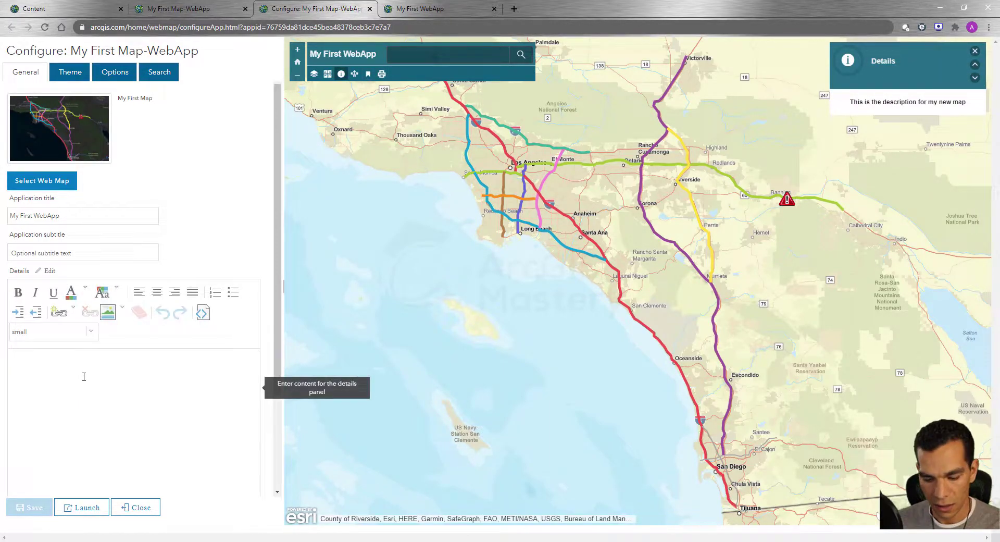
pyautogui.write('This is my app details')
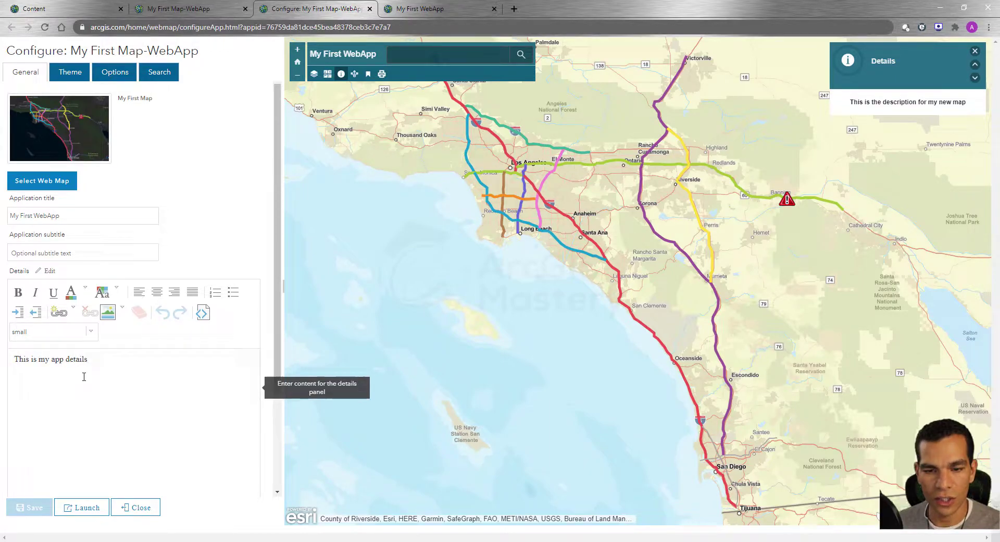
pyautogui.click(34, 507)
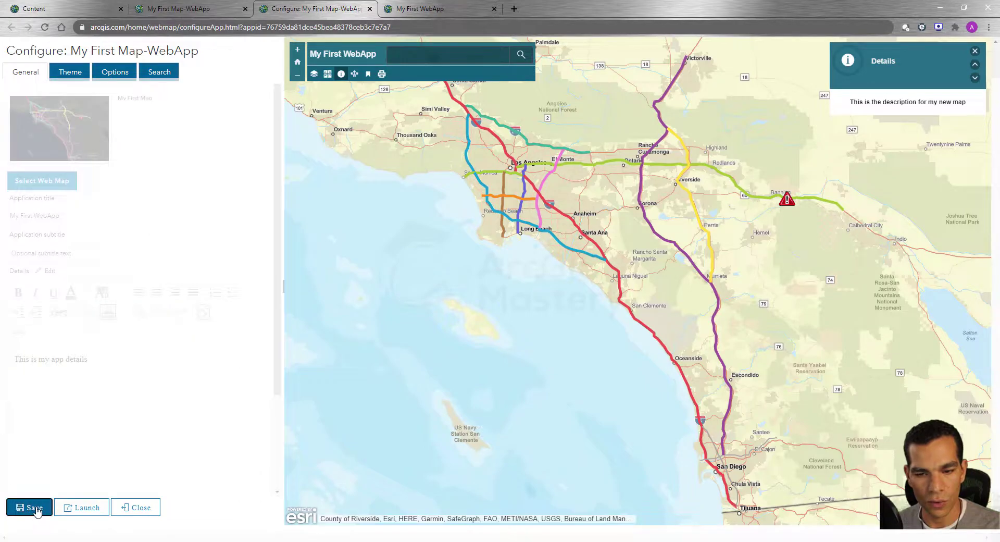
pyautogui.click(341, 74)
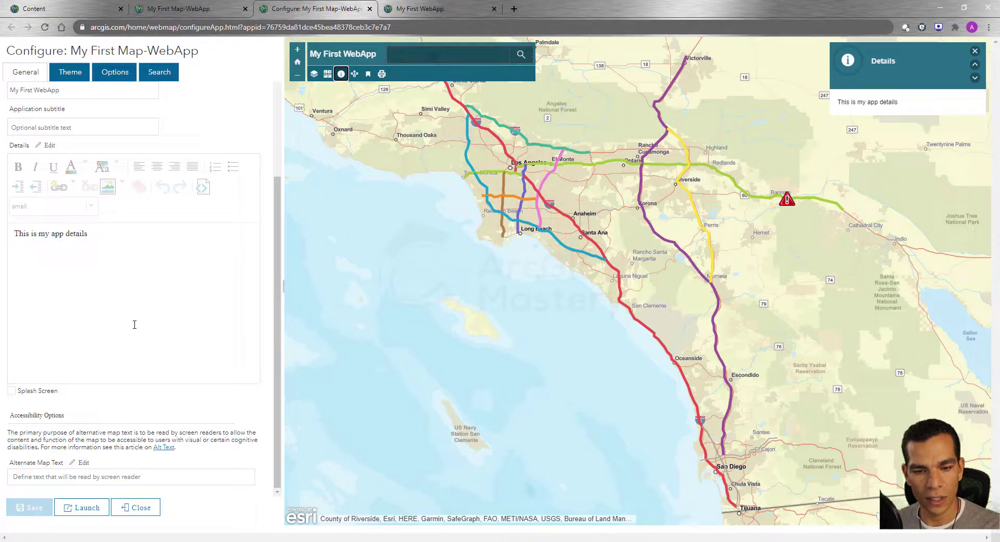
# Step: Enable the splash screen with the title "Welcome" and the content text "Hello to my new WebApp"
pyautogui.click(12, 392)
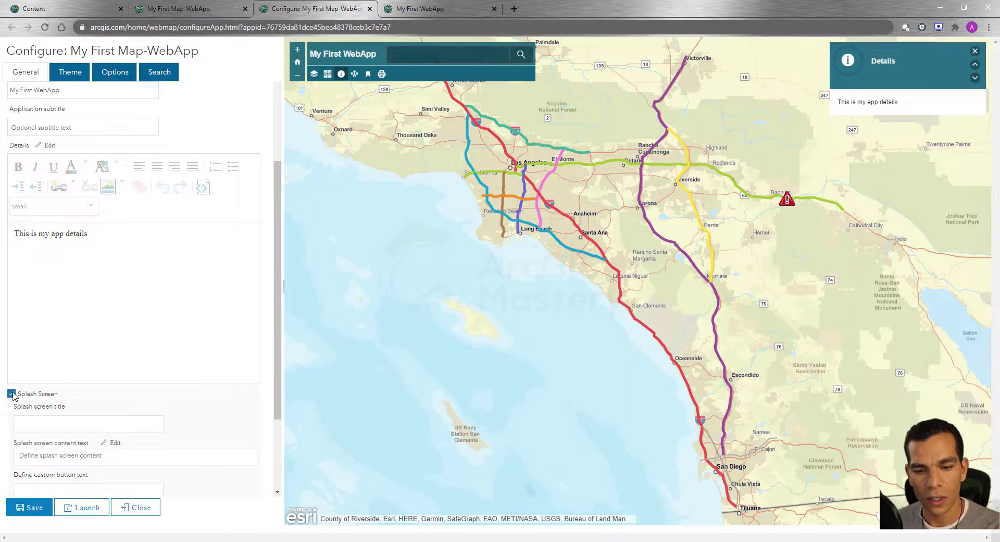
pyautogui.scroll(-2, 60, 393)
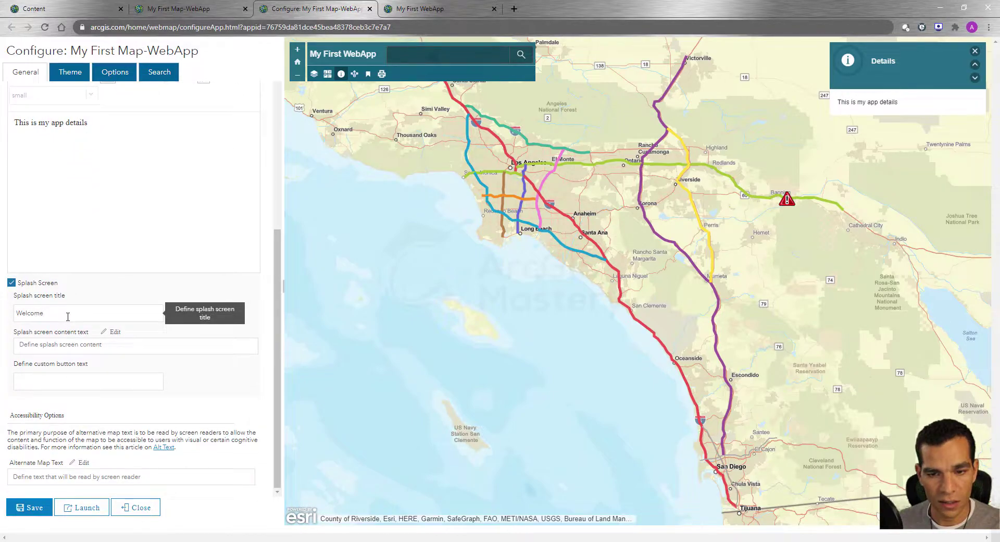
pyautogui.click(76, 344)
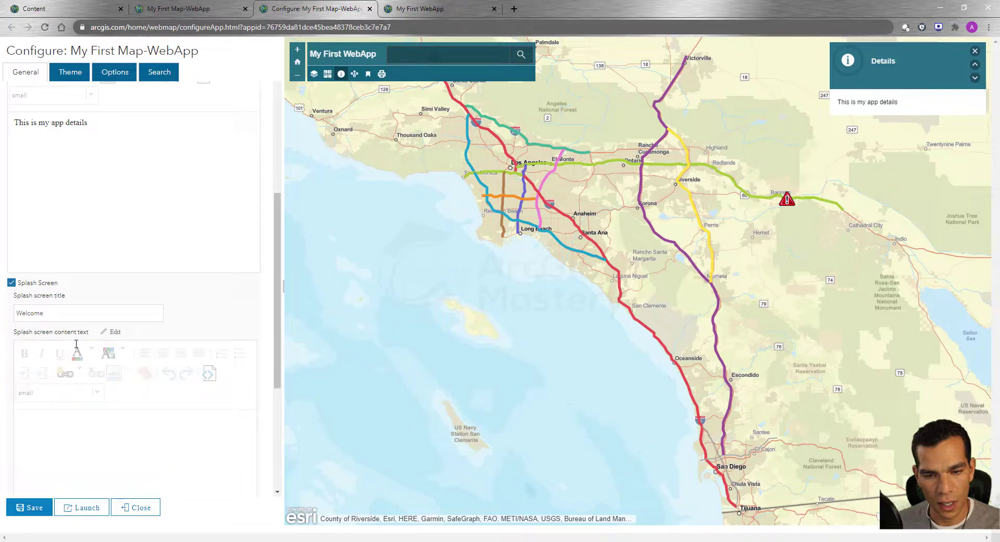
pyautogui.scroll(-1, 52, 437)
pyautogui.write('H')
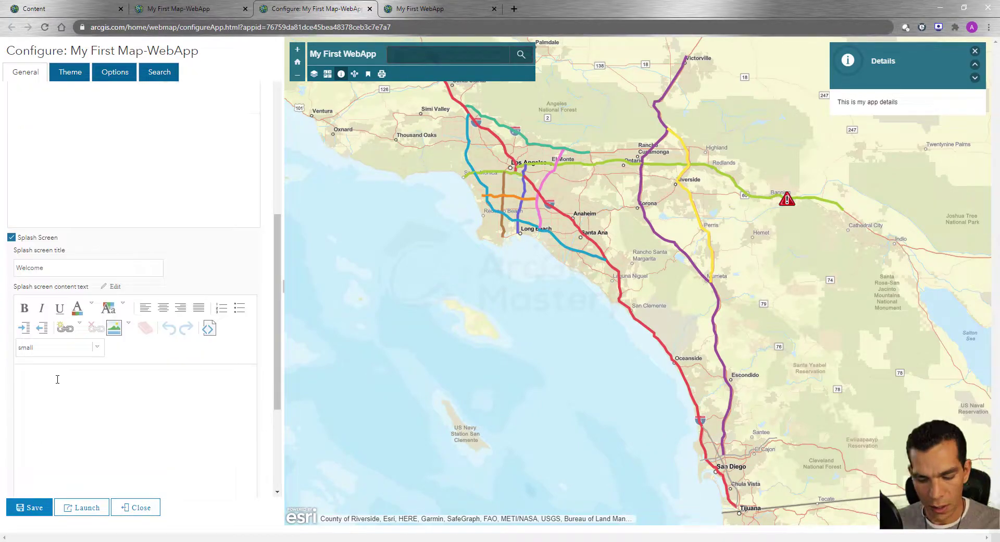
pyautogui.write('ello to my new WebApp')
pyautogui.scroll(-3, 13, 402)
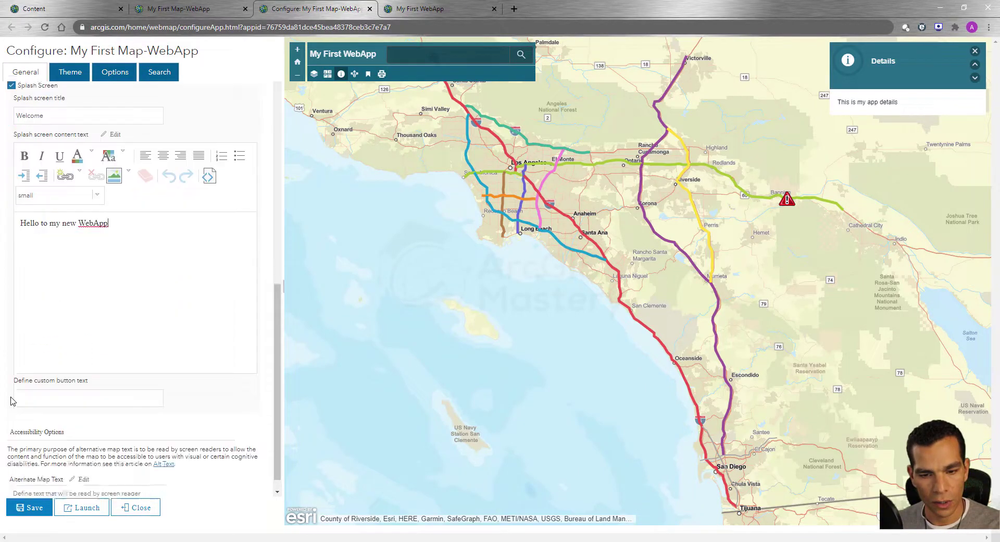
# Step: Set the splash screen's custom button text to "Close", save the configuration, and dismiss the splash screen in the preview
pyautogui.click(44, 381)
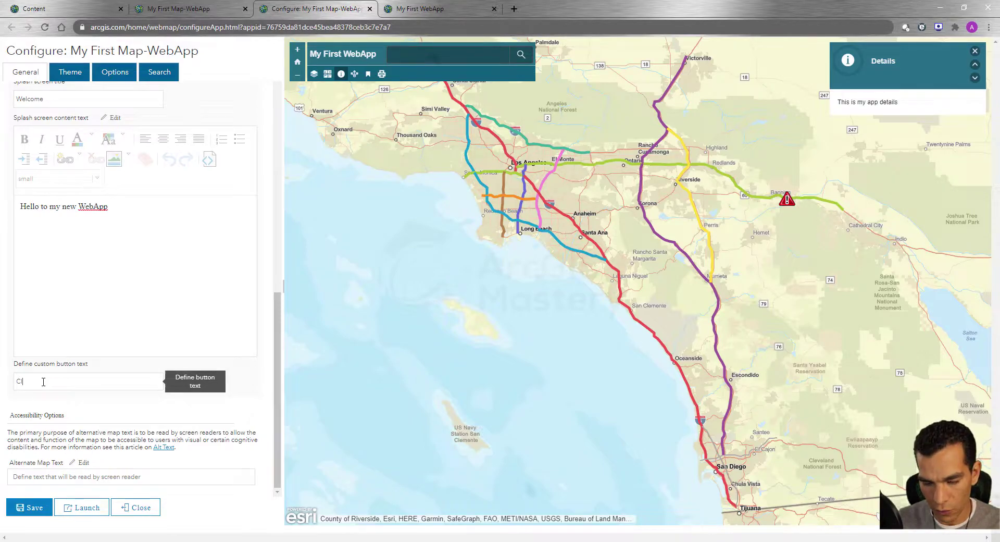
pyautogui.write('Close')
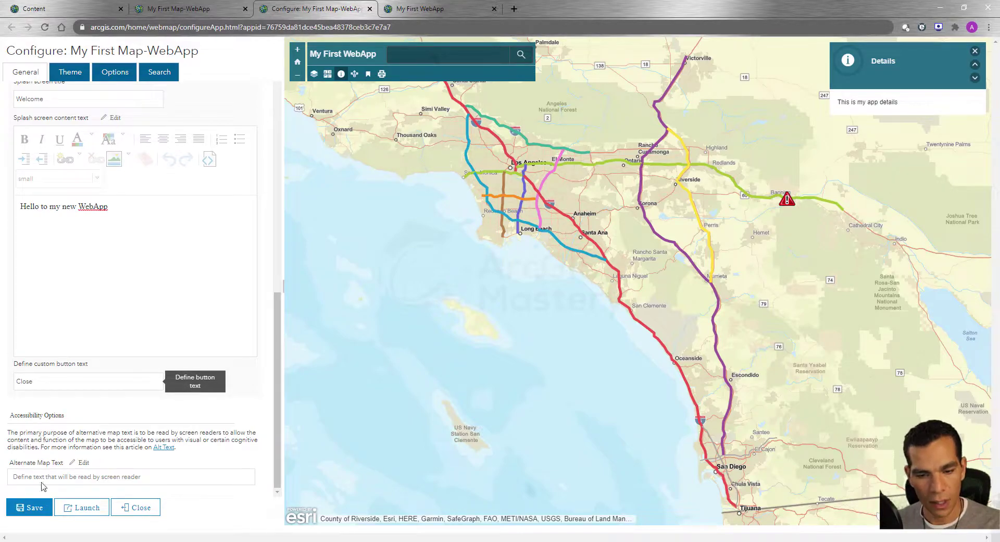
pyautogui.click(31, 507)
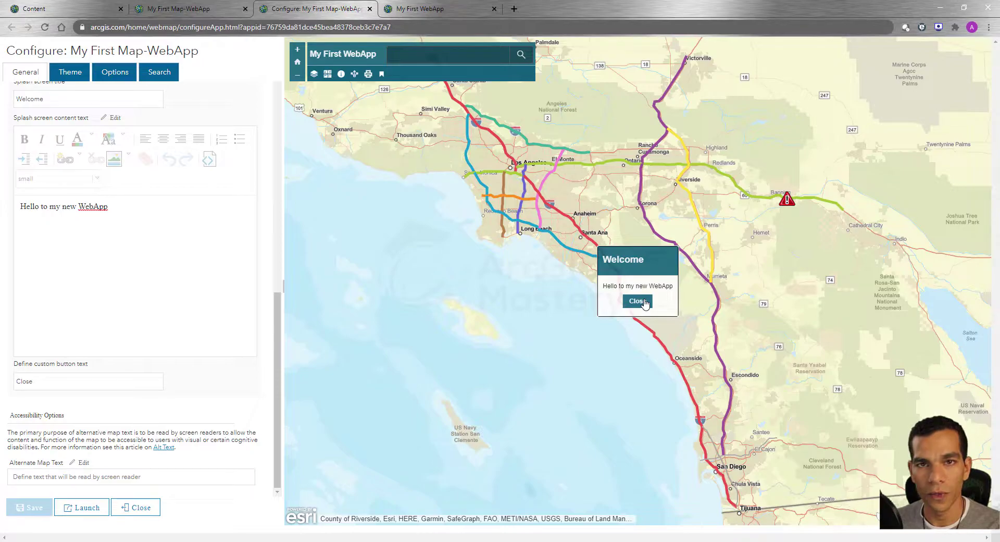
pyautogui.click(637, 301)
# Step: In the theme settings, set the app's header color to red (#E60000)
pyautogui.moveTo(277, 358); pyautogui.dragTo(121, 476)
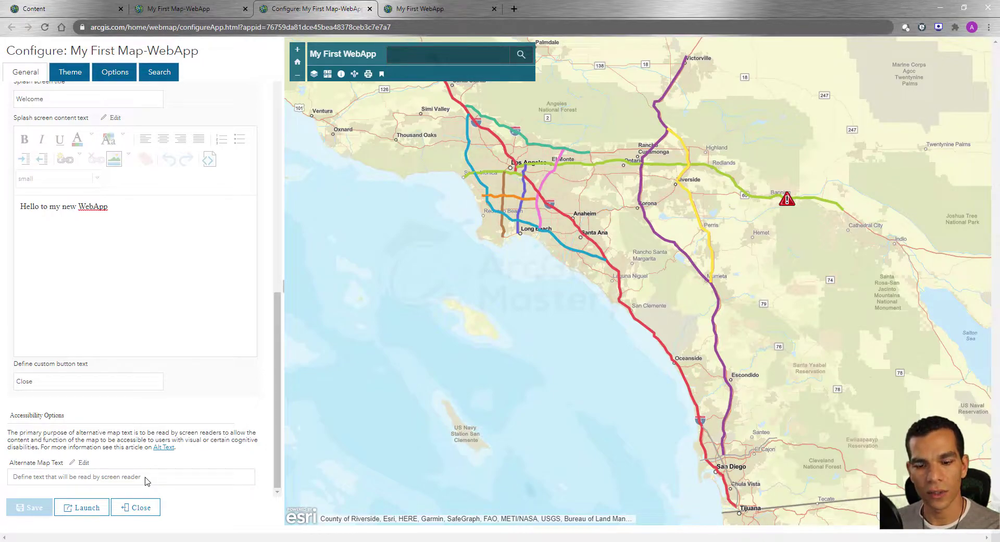
pyautogui.scroll(1, 184, 283)
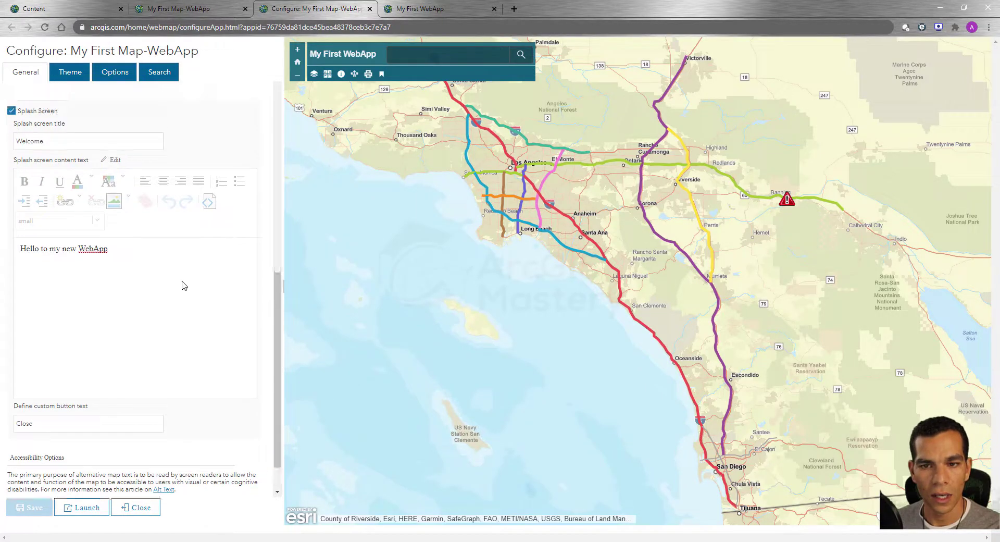
pyautogui.scroll(10, 184, 283)
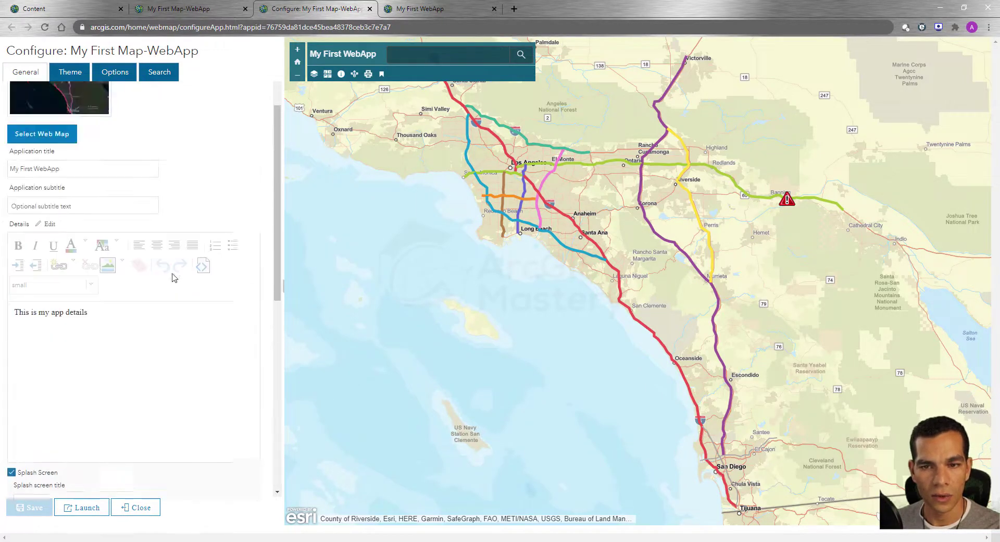
pyautogui.click(65, 78)
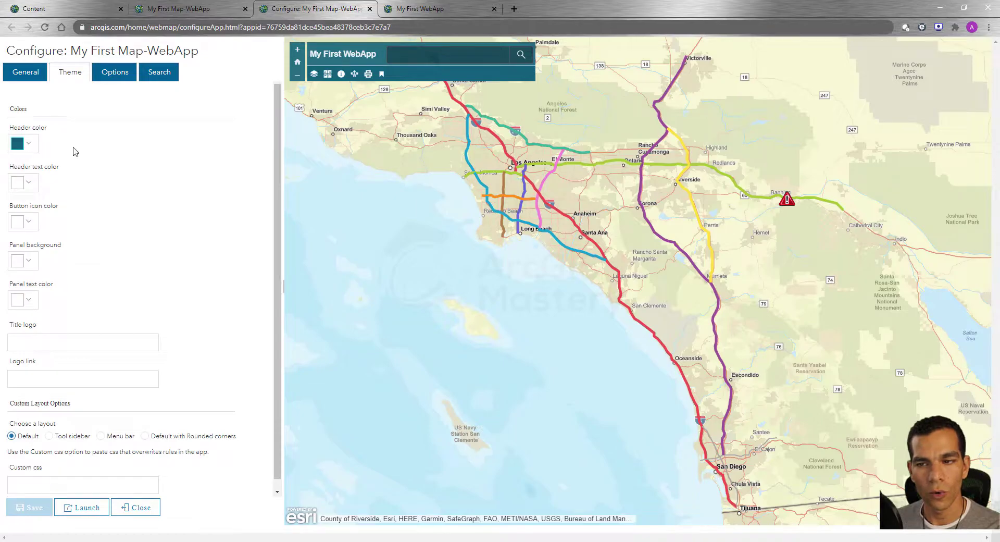
pyautogui.click(30, 144)
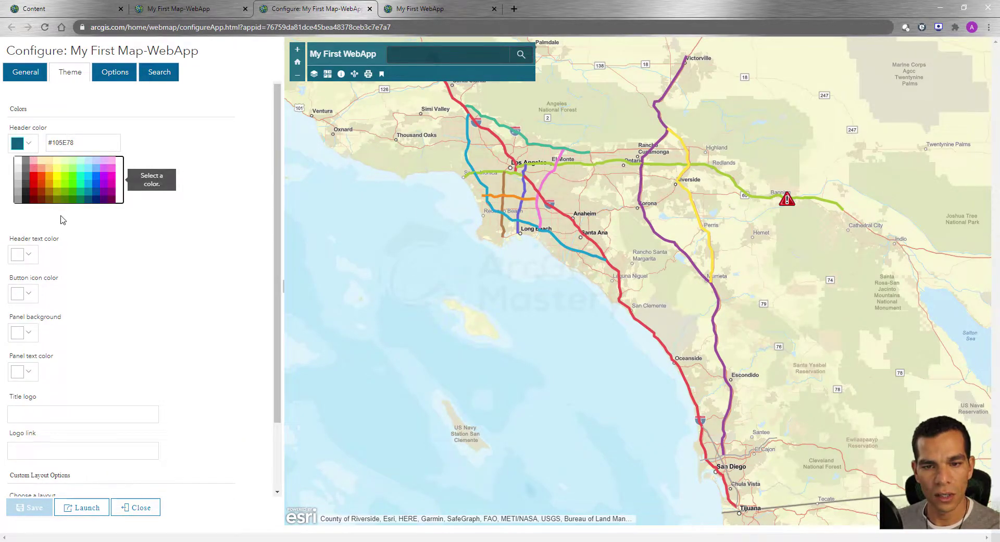
pyautogui.click(34, 189)
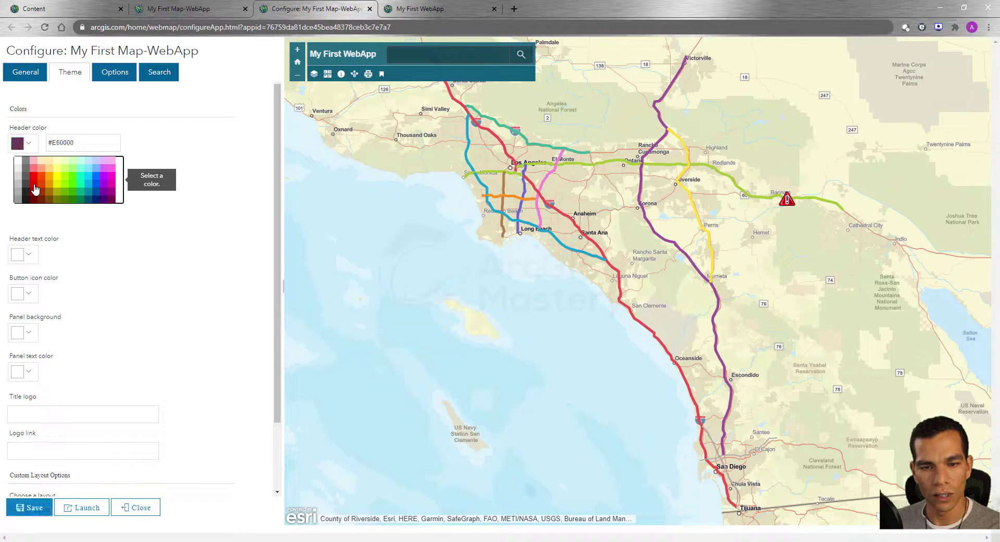
# Step: Set the header text color to dark gray (#474747) and the button icon color to blue
pyautogui.click(30, 255)
pyautogui.click(26, 232)
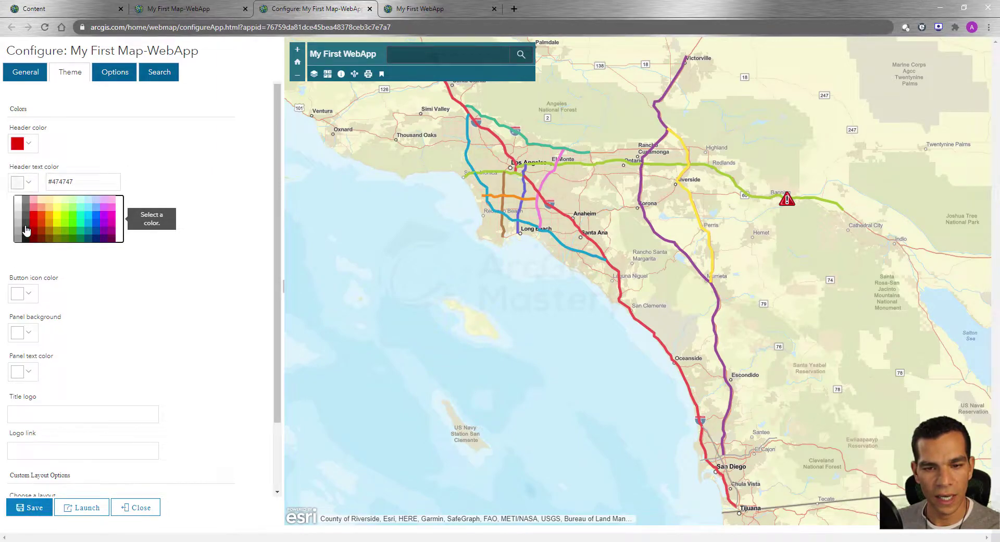
pyautogui.click(29, 223)
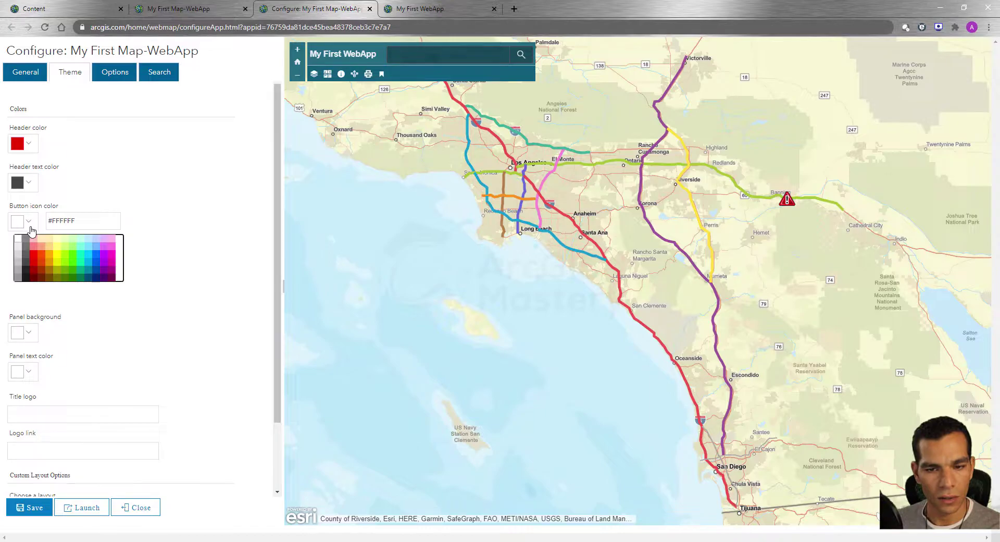
pyautogui.click(97, 263)
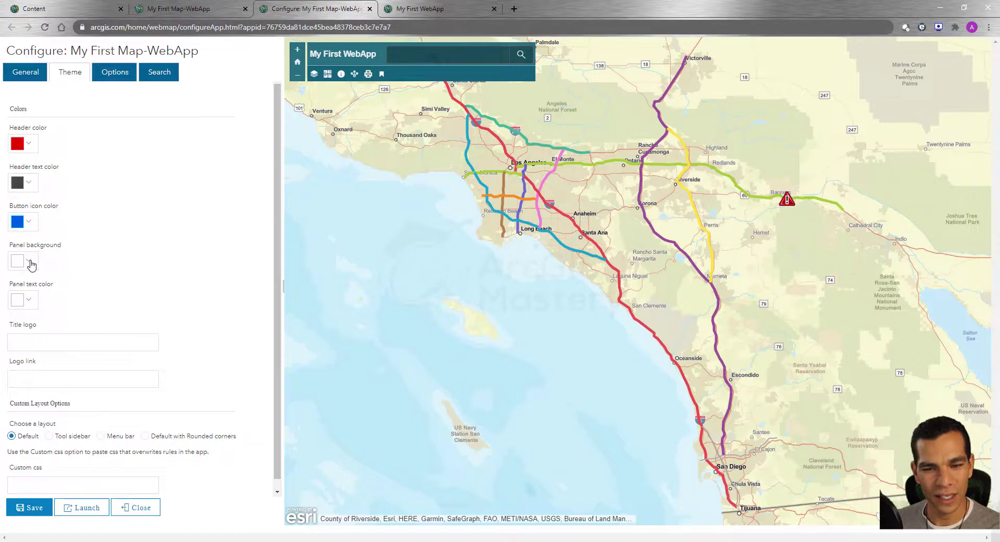
# Step: Enter "ArcGISMastery" as the title logo in the theme settings
pyautogui.scroll(-1, 63, 308)
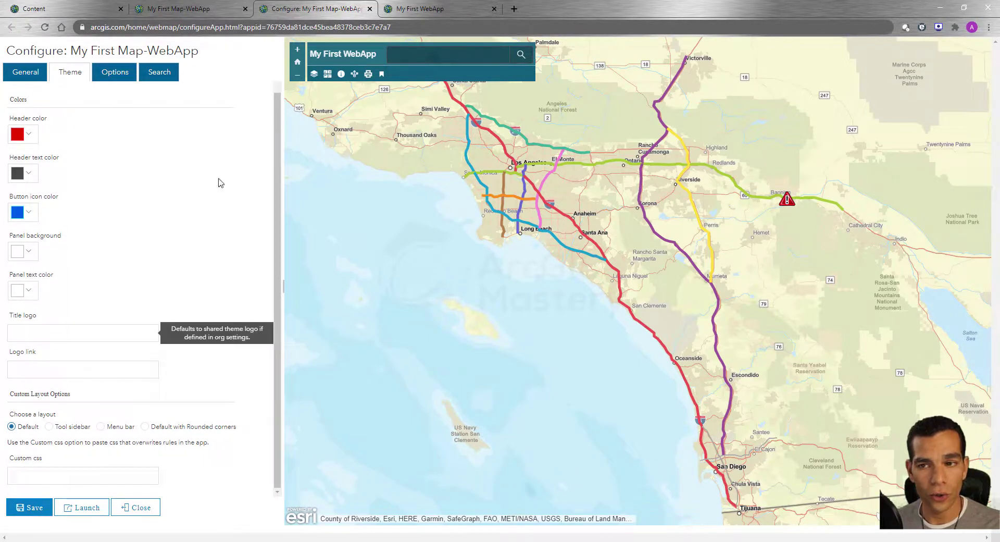
pyautogui.click(50, 332)
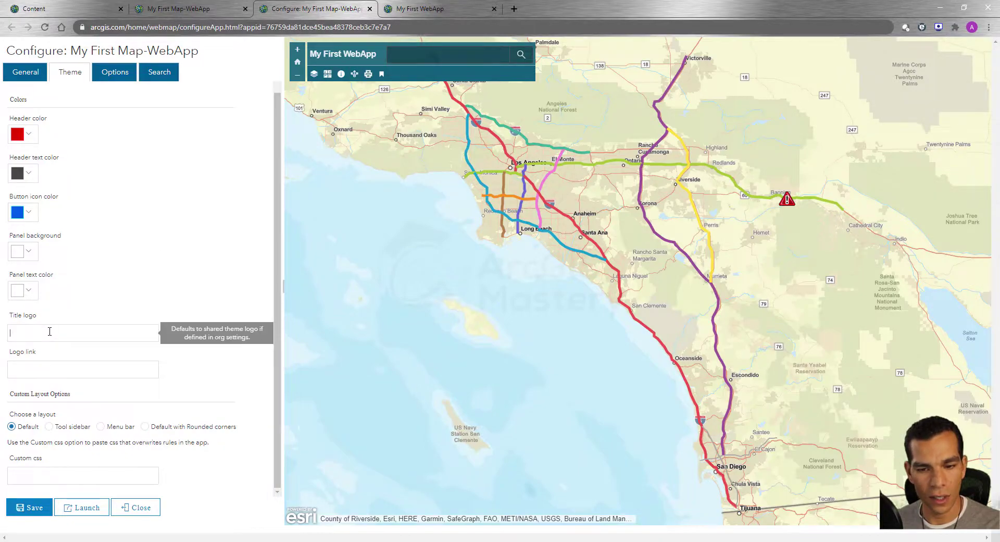
pyautogui.write('ArcGISMa')
pyautogui.press('BackSpace')
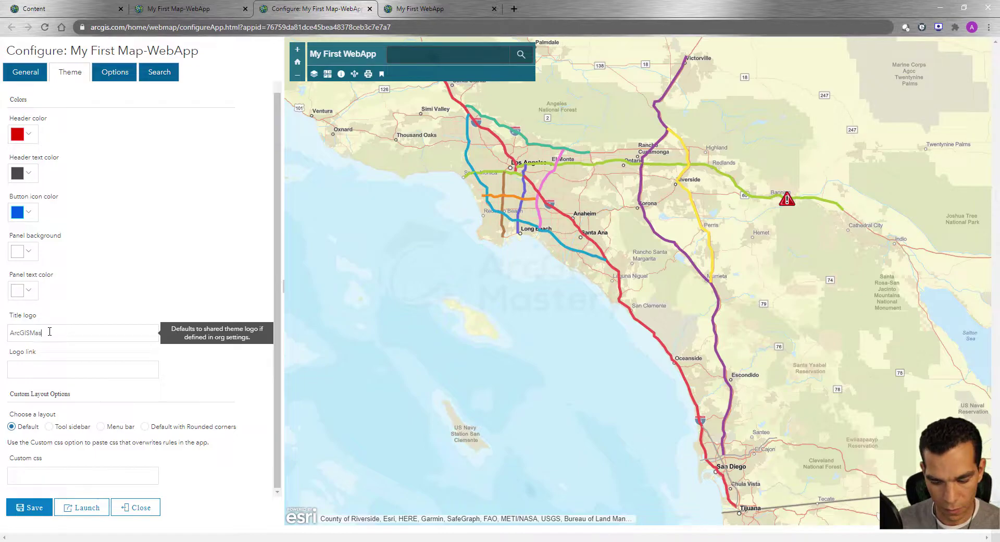
# Step: Paste the copied wixstatic image URL as the logo link and choose the Default with Rounded corners layout
pyautogui.click(42, 370)
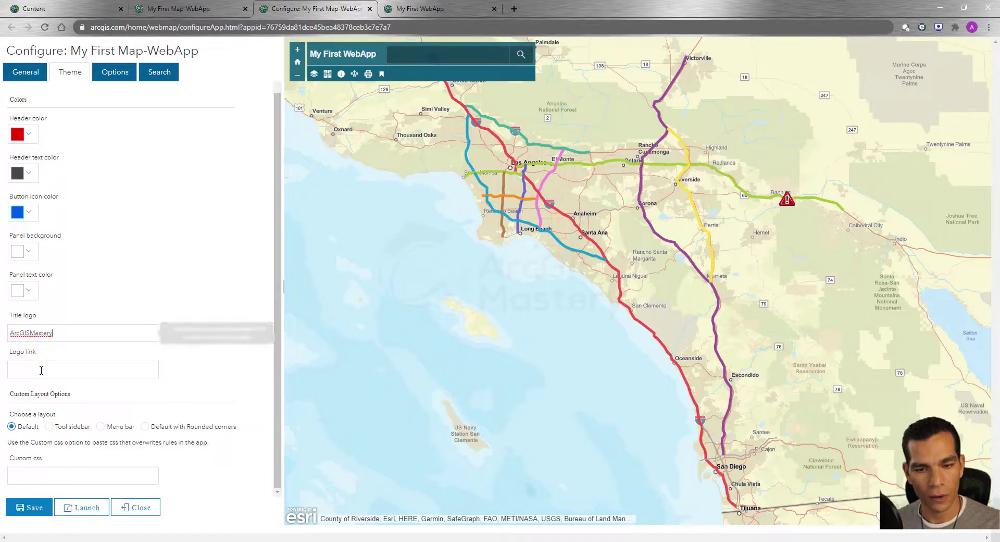
pyautogui.hotkey('ctrl', 'v')
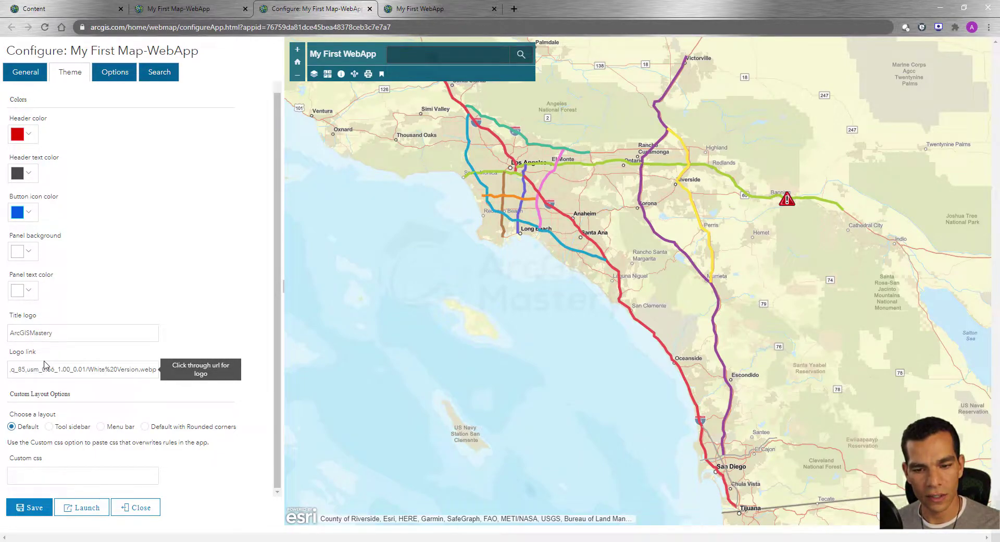
pyautogui.press('Tab')
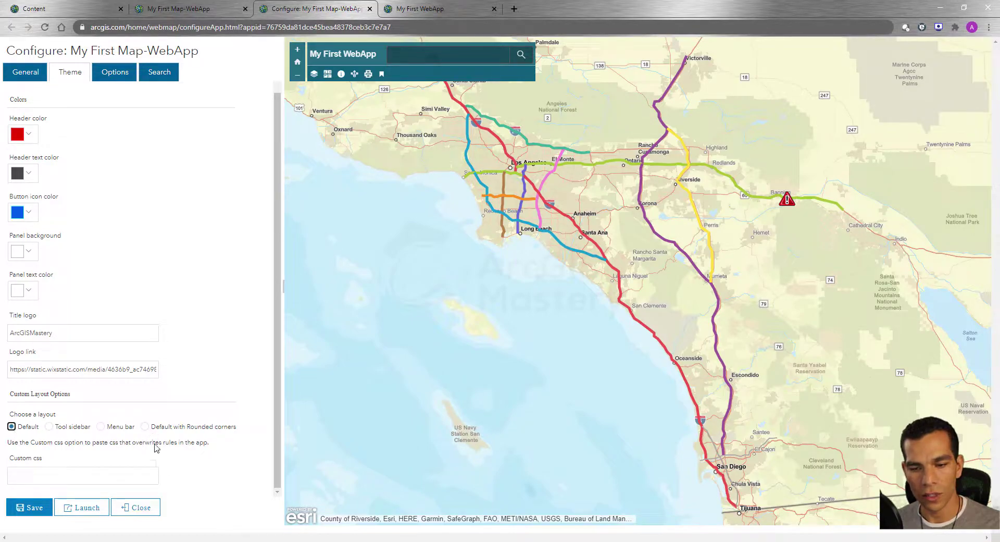
pyautogui.click(145, 427)
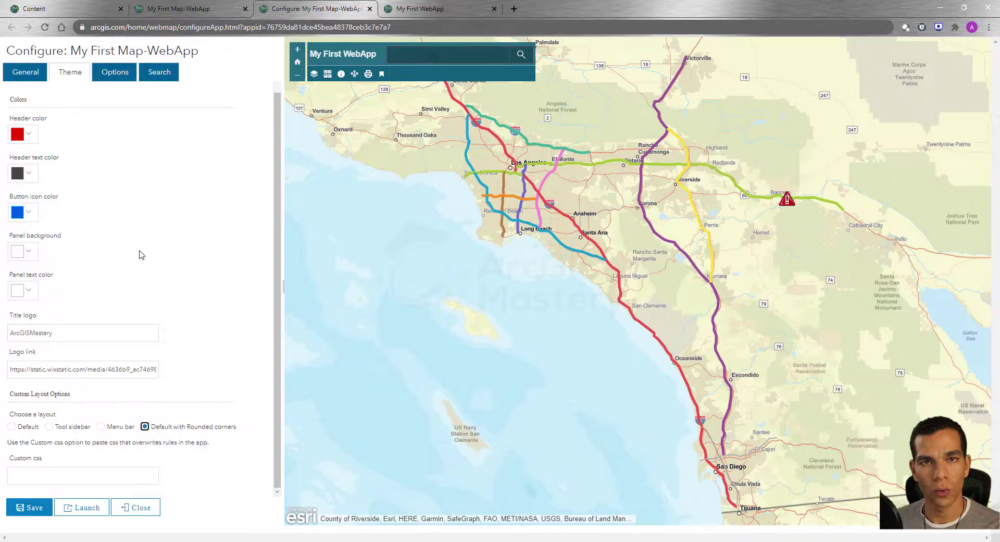
# Step: Open the app's options settings, view the pop-up of a freeway line in the map preview, and close it
pyautogui.click(116, 73)
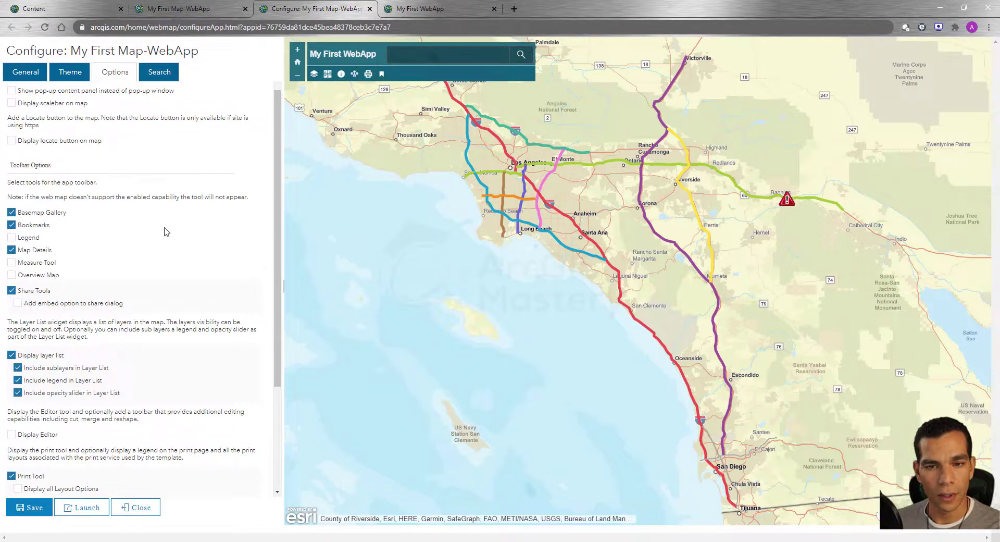
pyautogui.scroll(1, 78, 170)
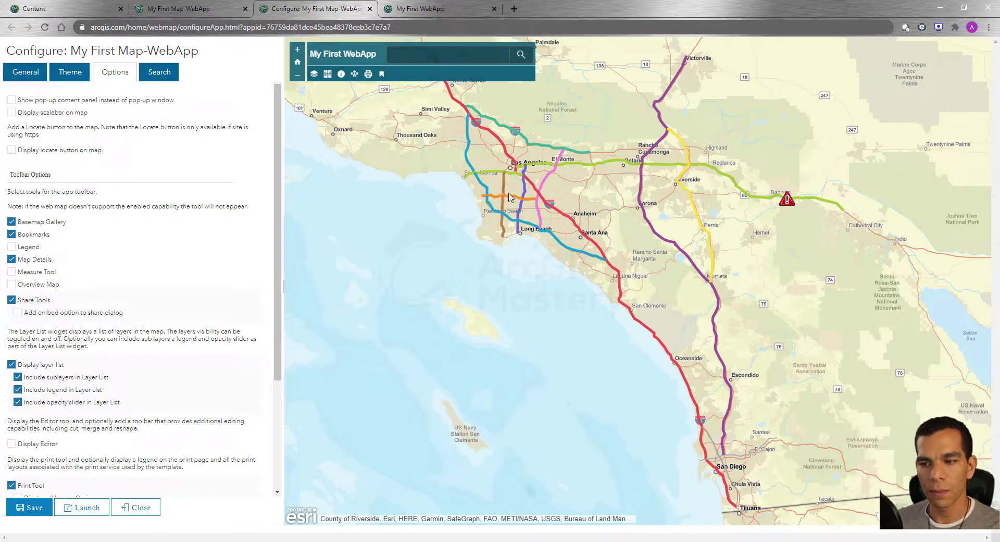
pyautogui.click(539, 197)
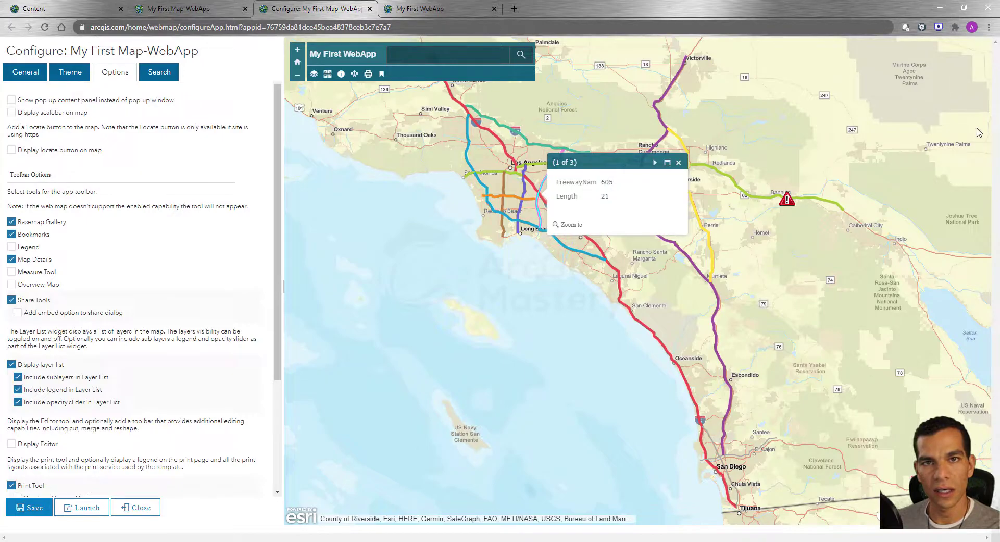
pyautogui.click(678, 163)
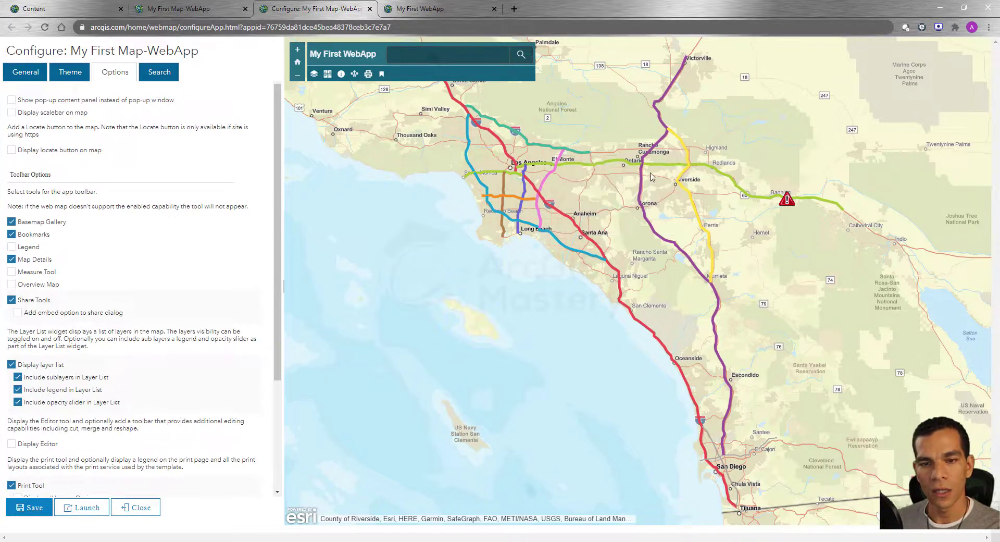
# Step: Enable the pop-up content panel, the scalebar, and the locate button with tracking of the user's location
pyautogui.click(11, 100)
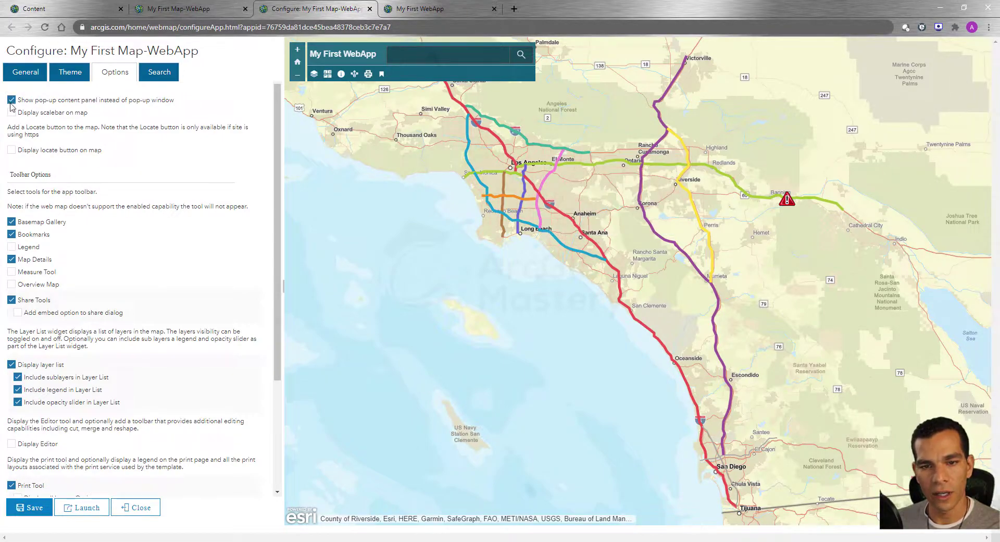
pyautogui.click(11, 112)
pyautogui.click(11, 150)
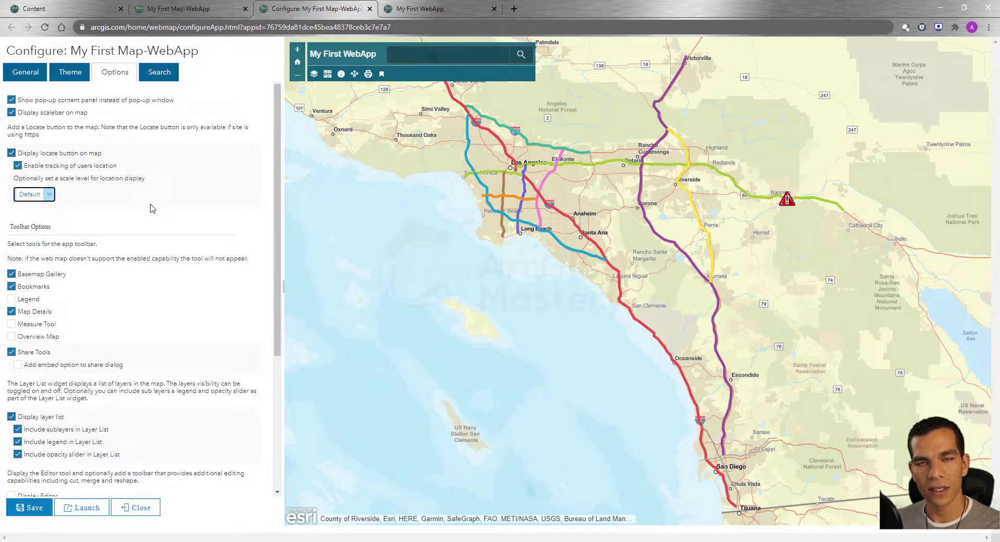
# Step: Add Legend, Measure Tool and Overview Map to the app toolbar, and include the embed option in the share dialog
pyautogui.scroll(-2, 150, 208)
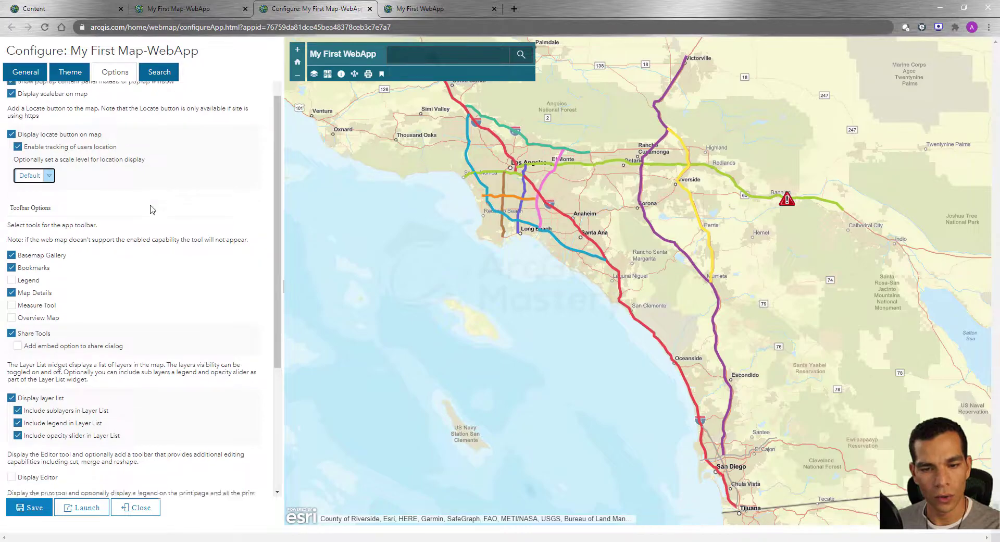
pyautogui.click(12, 195)
pyautogui.click(12, 219)
pyautogui.click(12, 232)
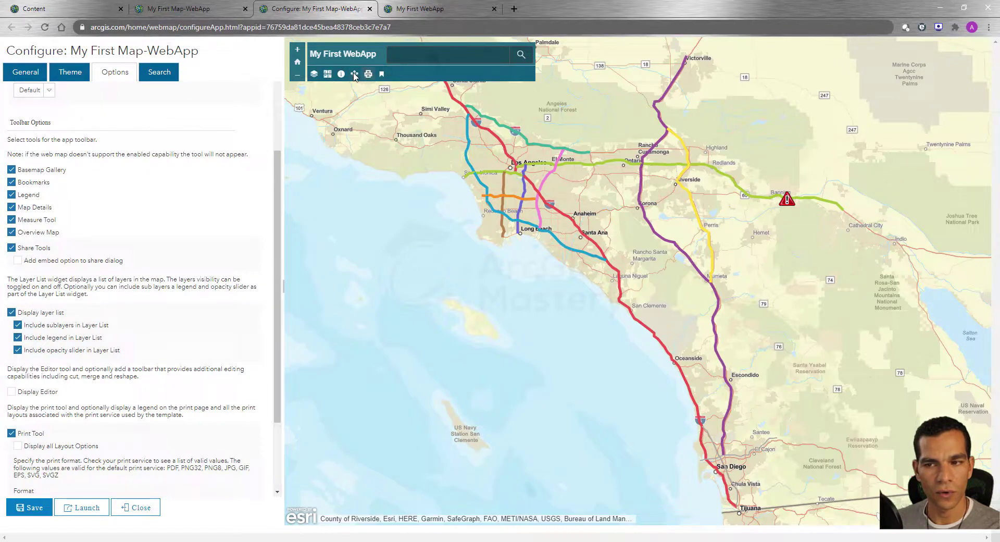
pyautogui.click(18, 261)
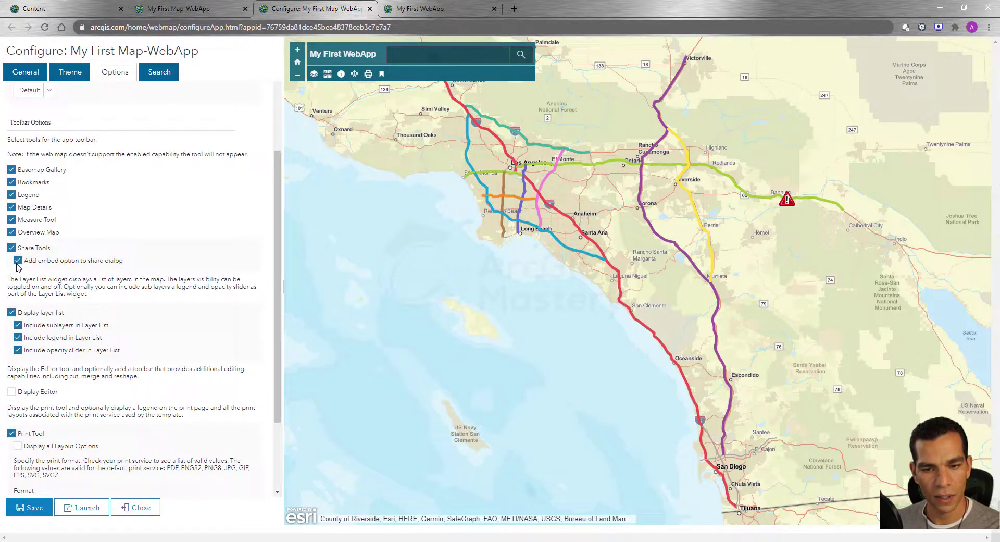
# Step: Display the Editor with its toolbar, and enable all layout options and the legend output for the Print Tool
pyautogui.scroll(-2, 17, 267)
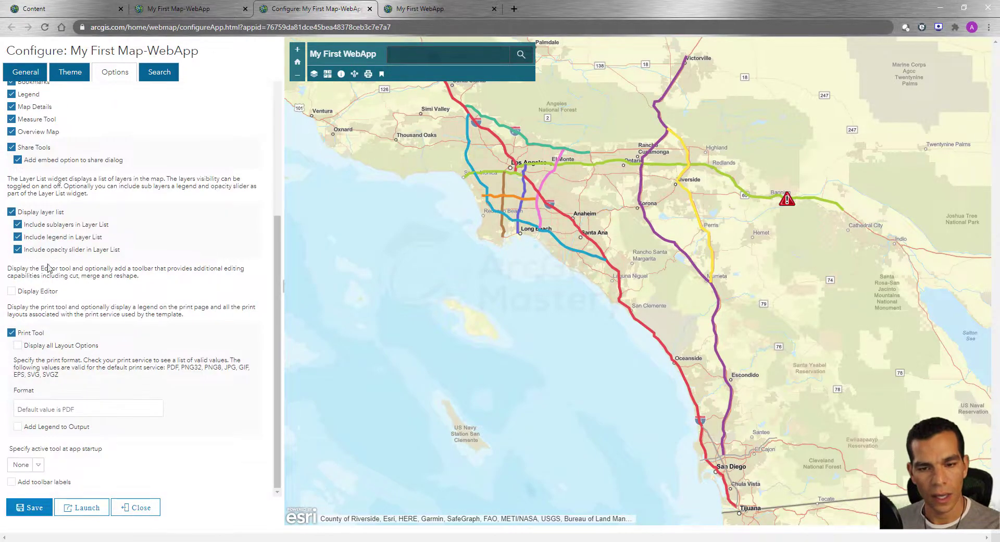
pyautogui.click(12, 293)
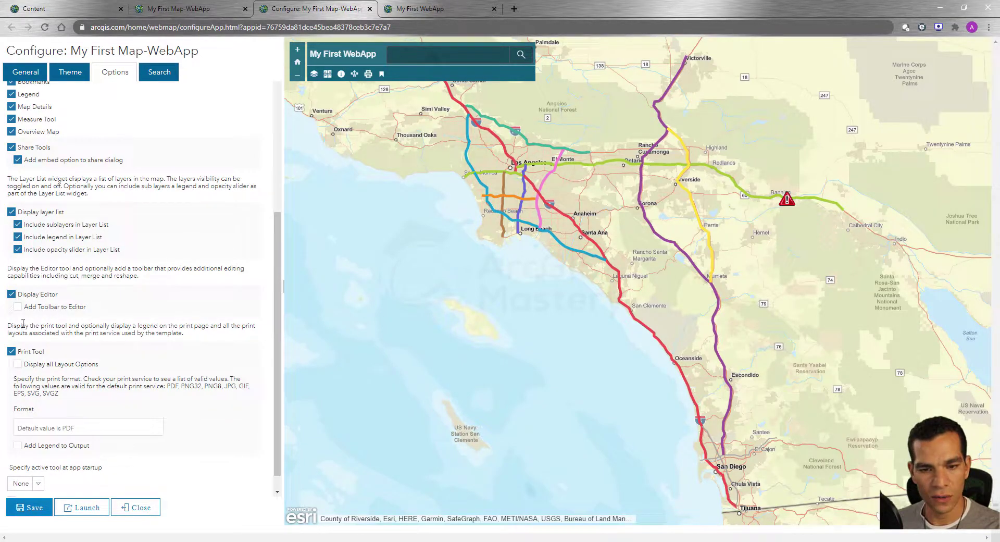
pyautogui.click(18, 307)
pyautogui.scroll(-1, 20, 313)
pyautogui.click(18, 346)
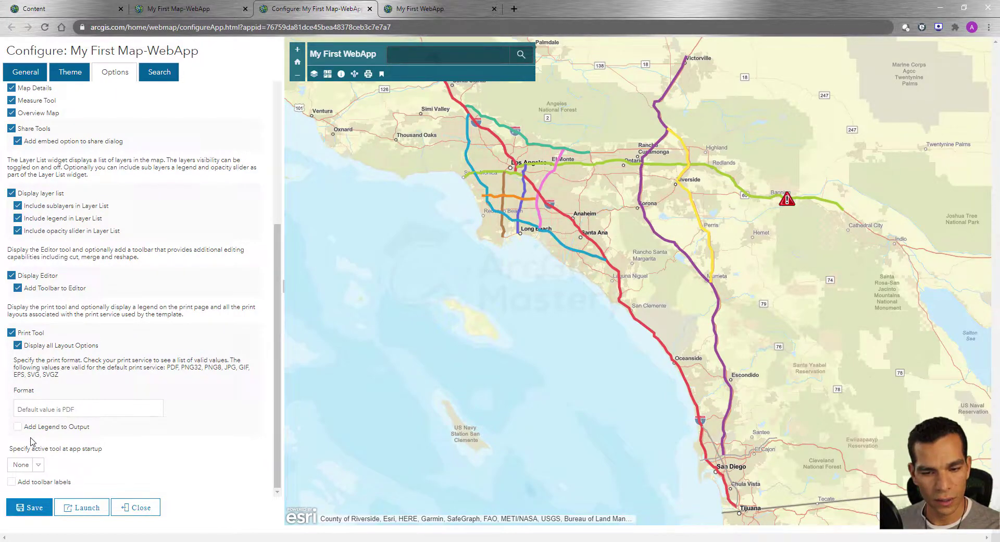
pyautogui.click(17, 427)
# Step: Set the active tool at app startup to Edit and turn on toolbar labels
pyautogui.click(40, 466)
pyautogui.click(39, 467)
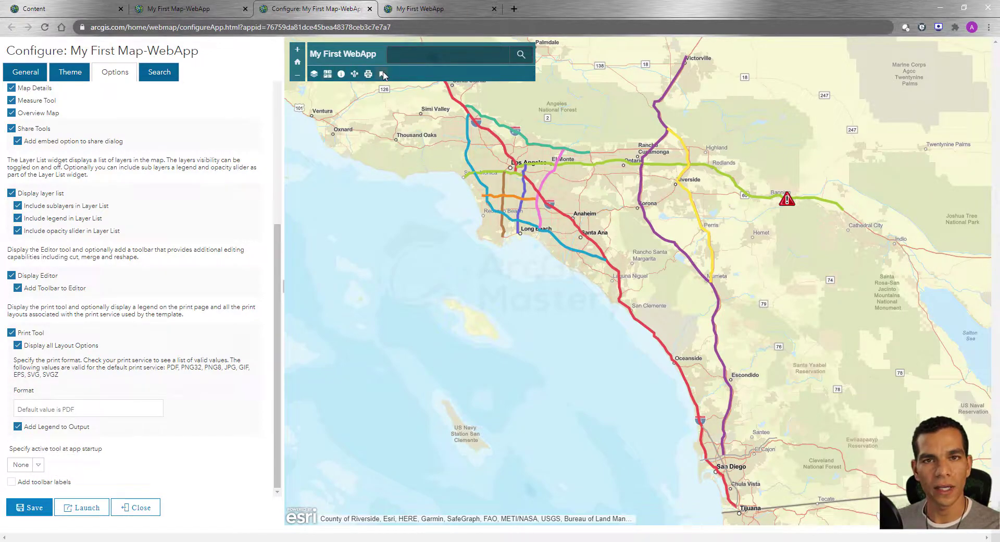
pyautogui.click(38, 464)
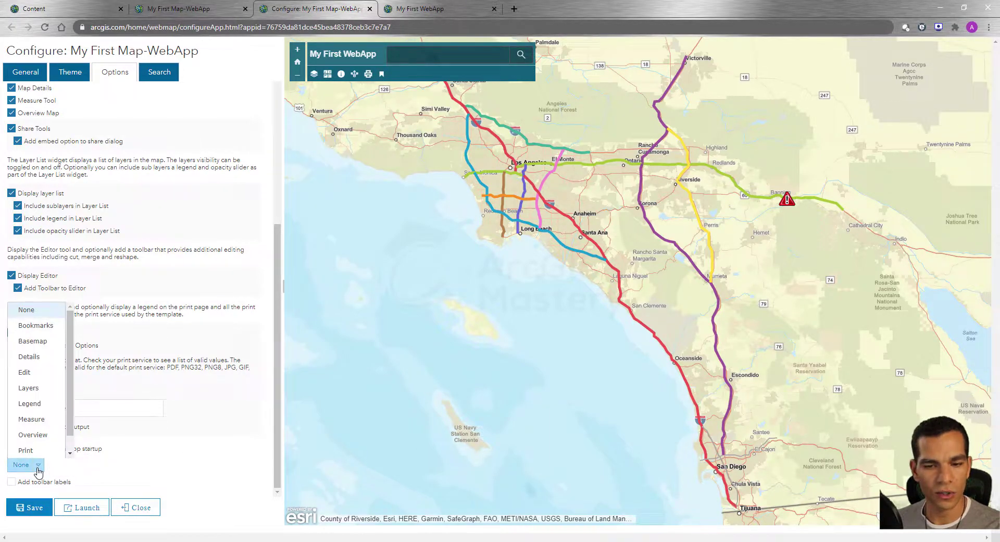
pyautogui.click(24, 372)
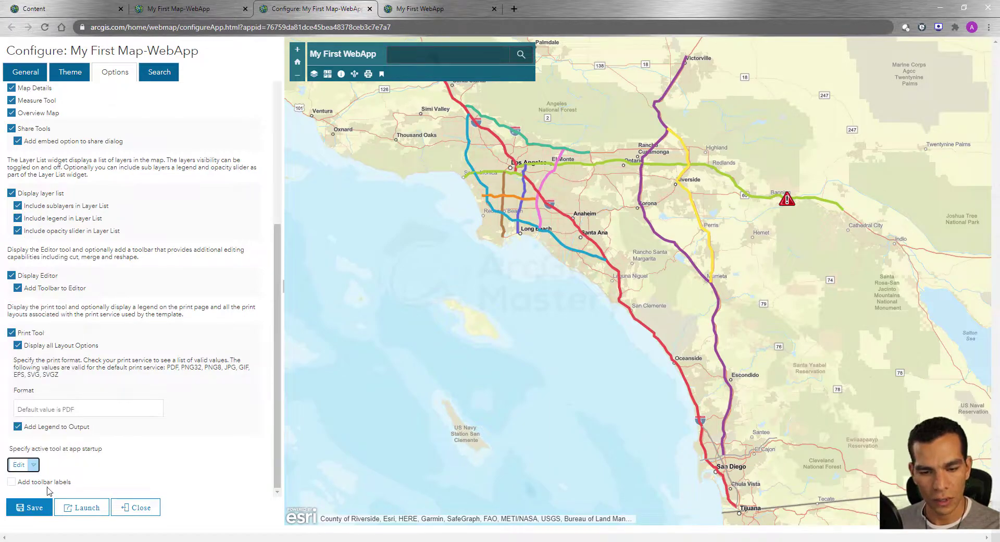
pyautogui.click(11, 483)
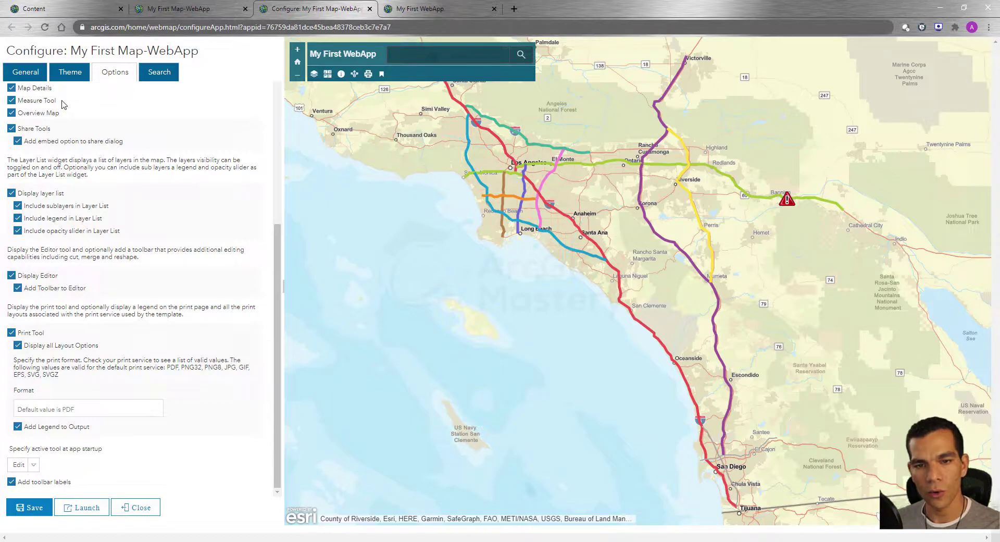
# Step: Review the chosen toolbar options, open the search settings, and activate the search box in the map preview
pyautogui.scroll(4, 70, 156)
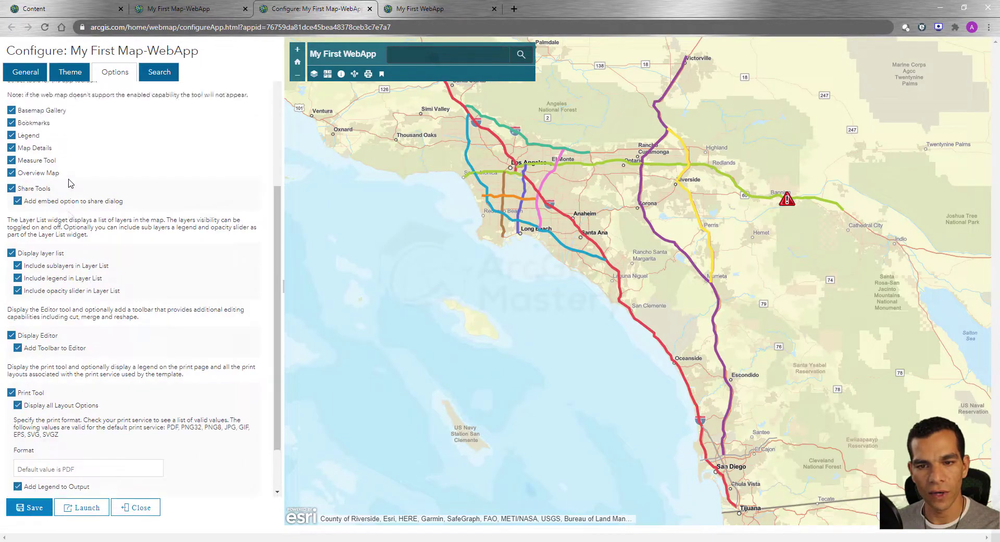
pyautogui.click(165, 74)
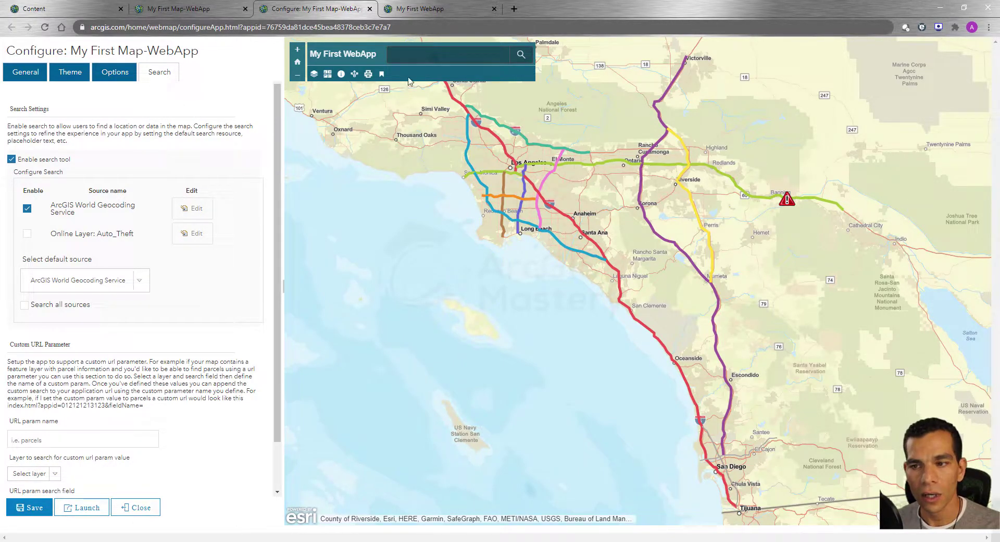
pyautogui.click(419, 58)
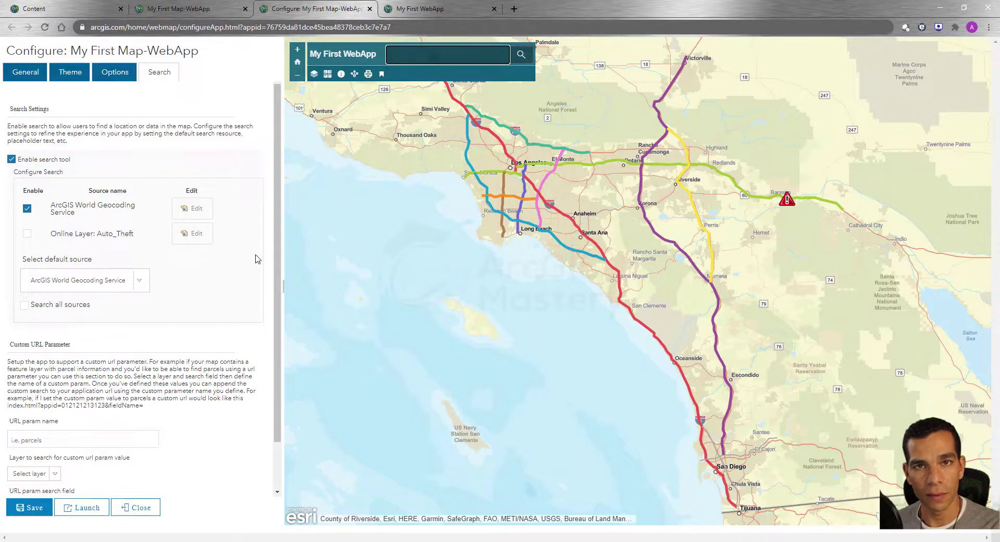
# Step: Enable the Auto_Theft layer as a search source and keep ArcGIS World Geocoding Service as the default source
pyautogui.click(26, 234)
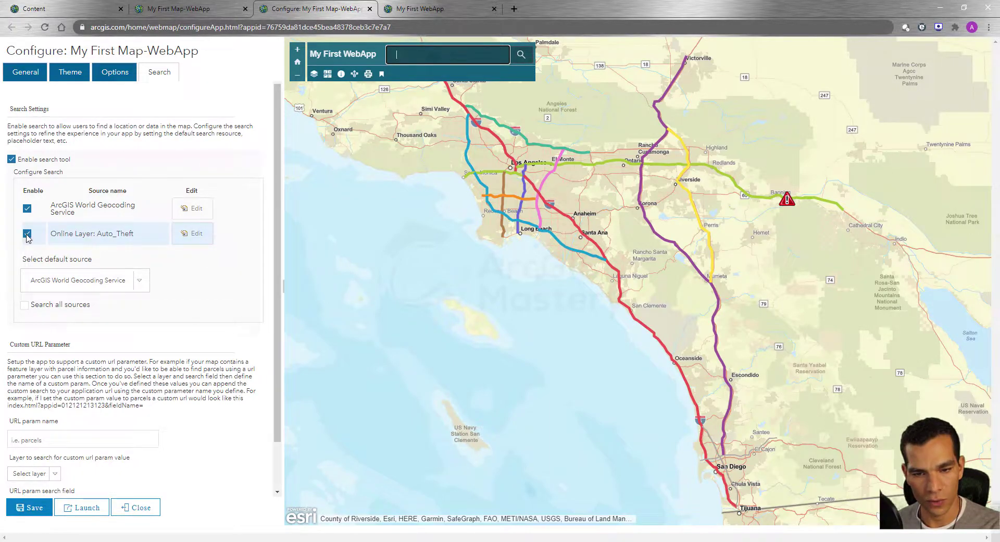
pyautogui.click(140, 284)
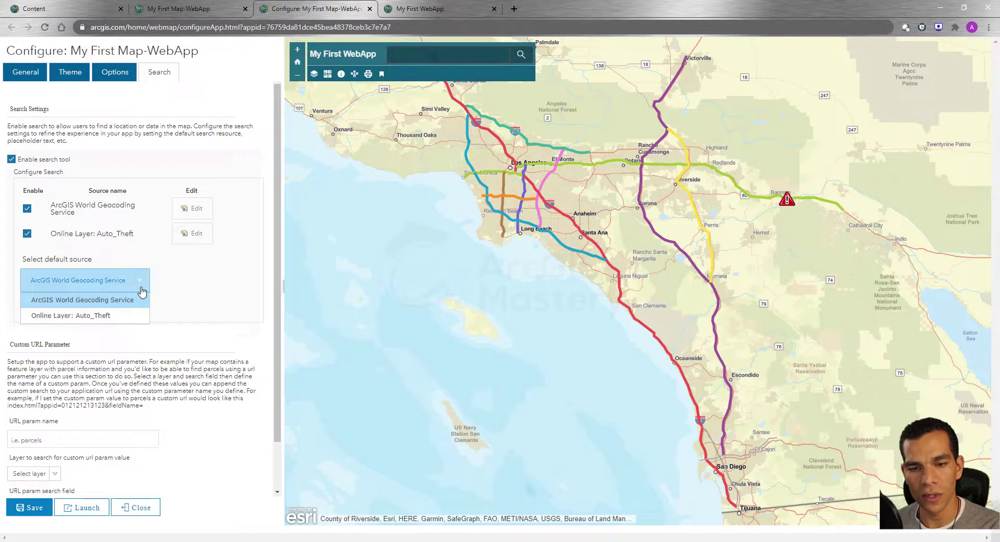
pyautogui.click(142, 290)
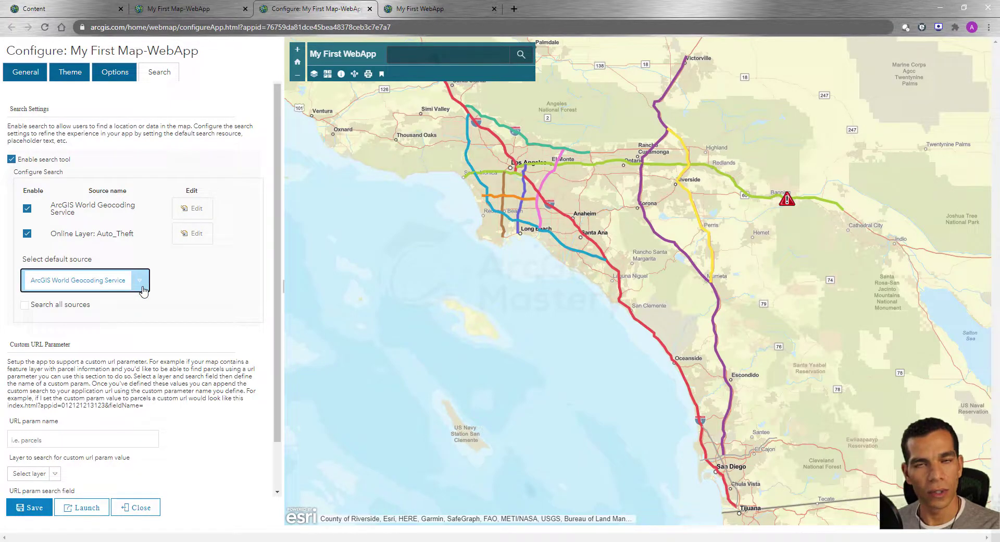
pyautogui.scroll(-1, 143, 290)
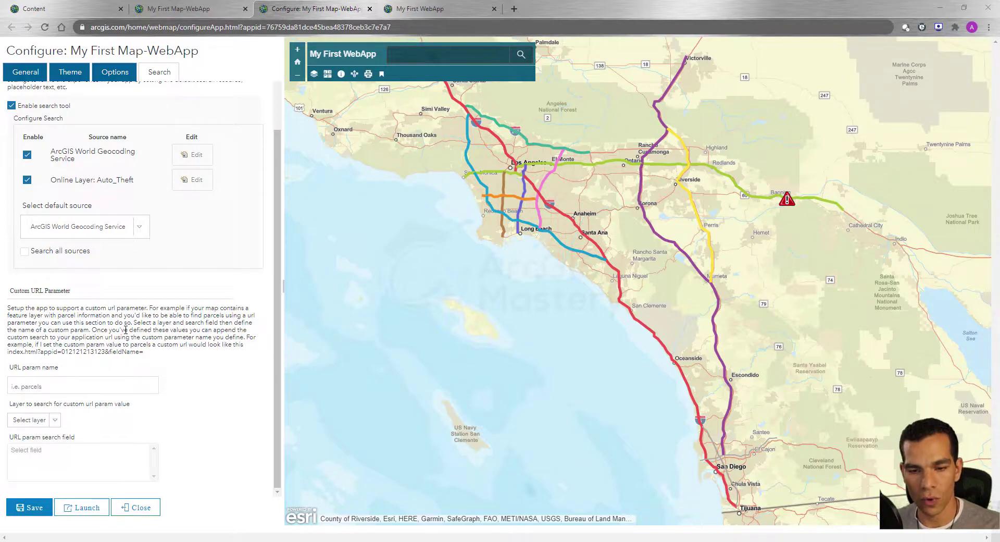
# Step: Switch to the launched web app and add ?dayofweek=Sunday to the end of its URL without loading it
pyautogui.click(434, 9)
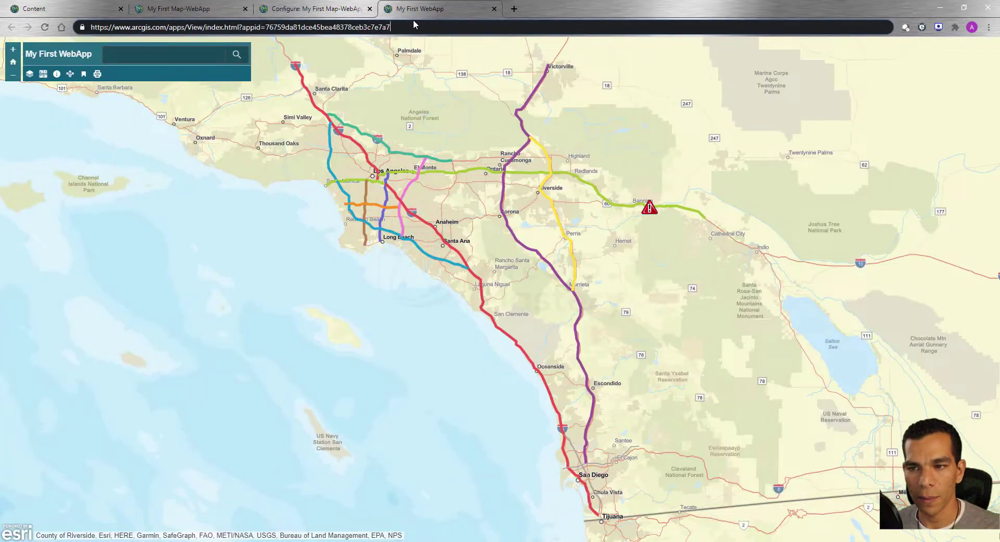
pyautogui.moveTo(394, 27); pyautogui.dragTo(90, 27)
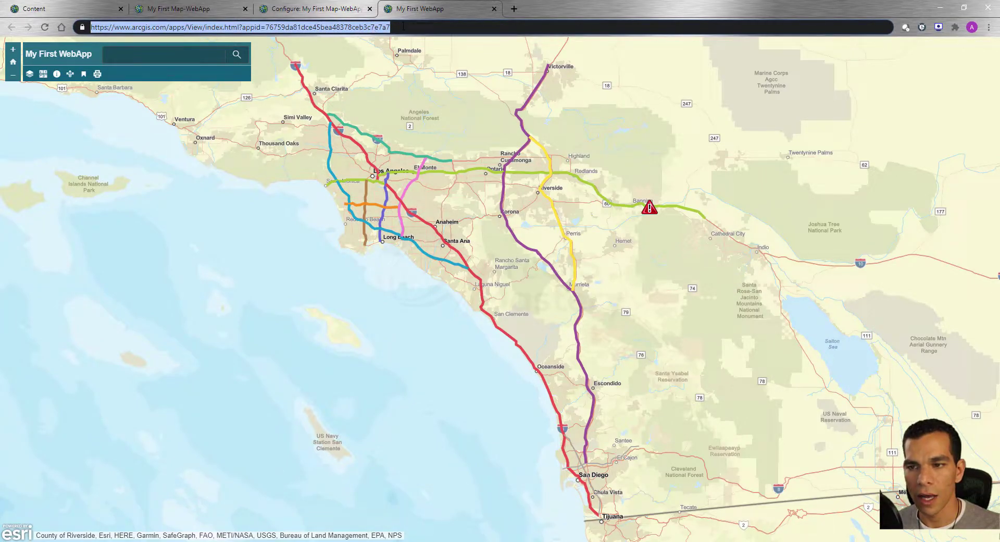
pyautogui.click(403, 26)
pyautogui.write('?')
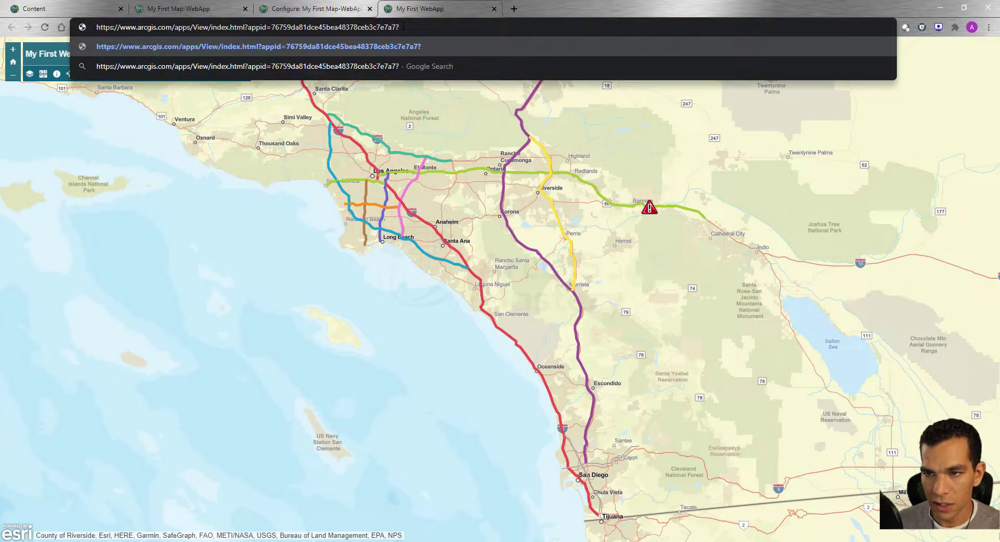
pyautogui.write('day')
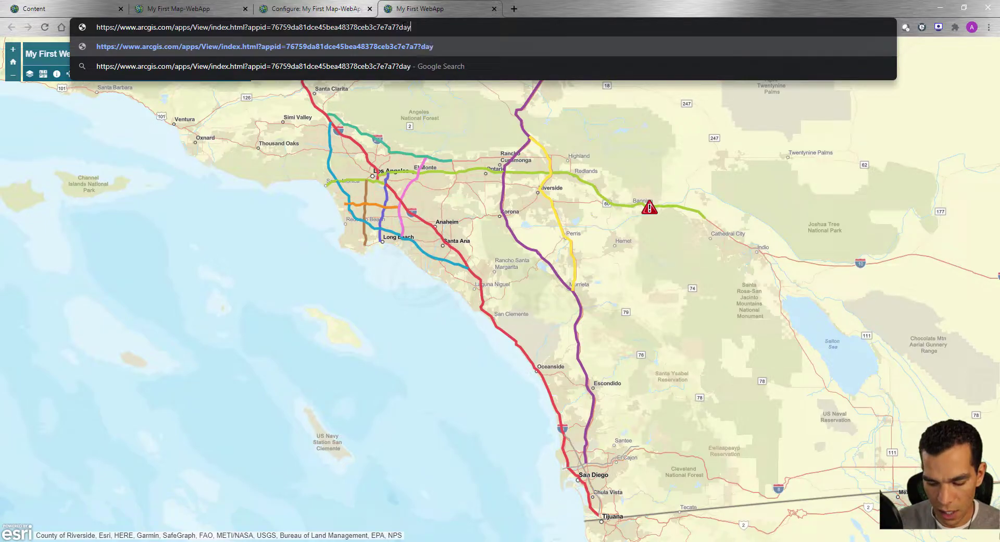
pyautogui.write('ofweek')
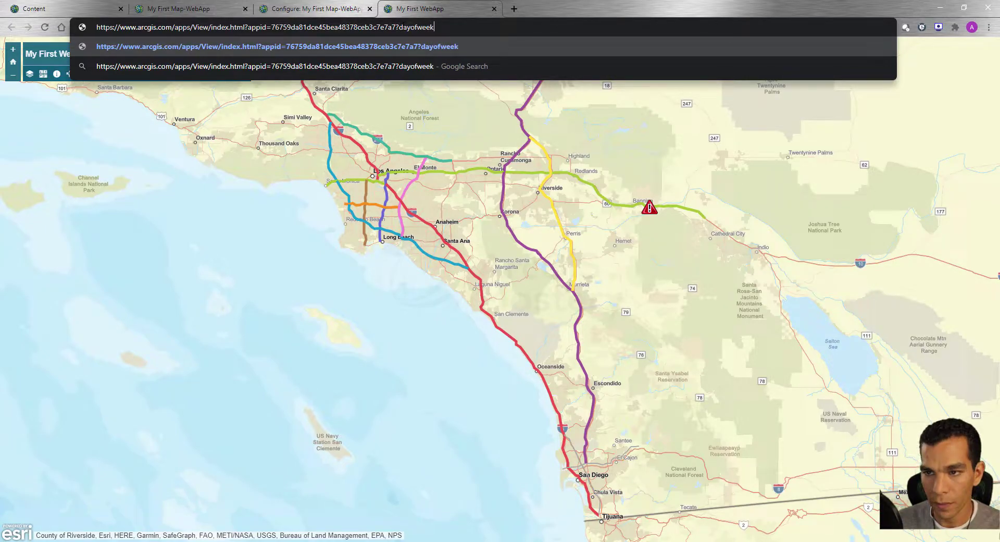
pyautogui.write('=Sunday')
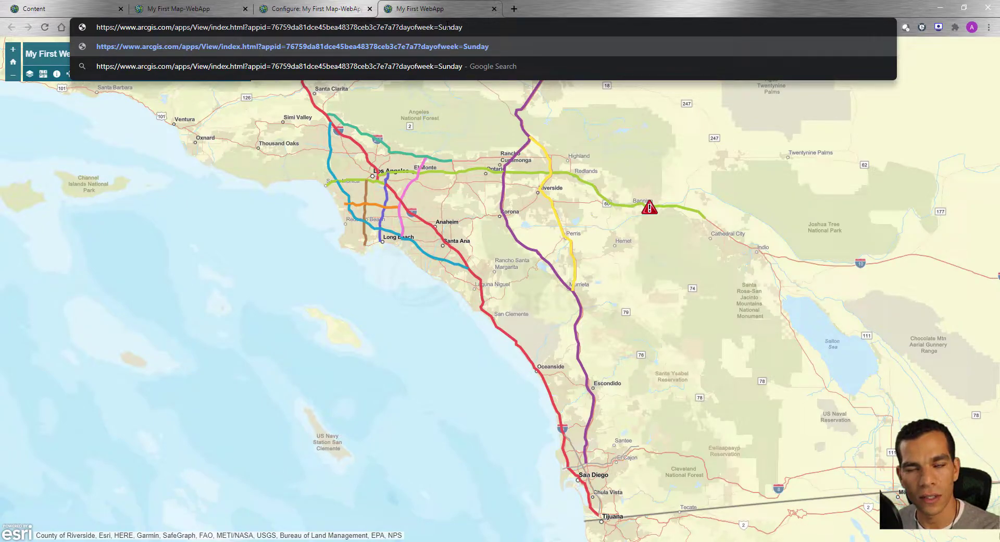
# Step: Name the custom URL parameter dayofweek in the search settings and compare it with the parameter in the launched app's URL
pyautogui.click(314, 10)
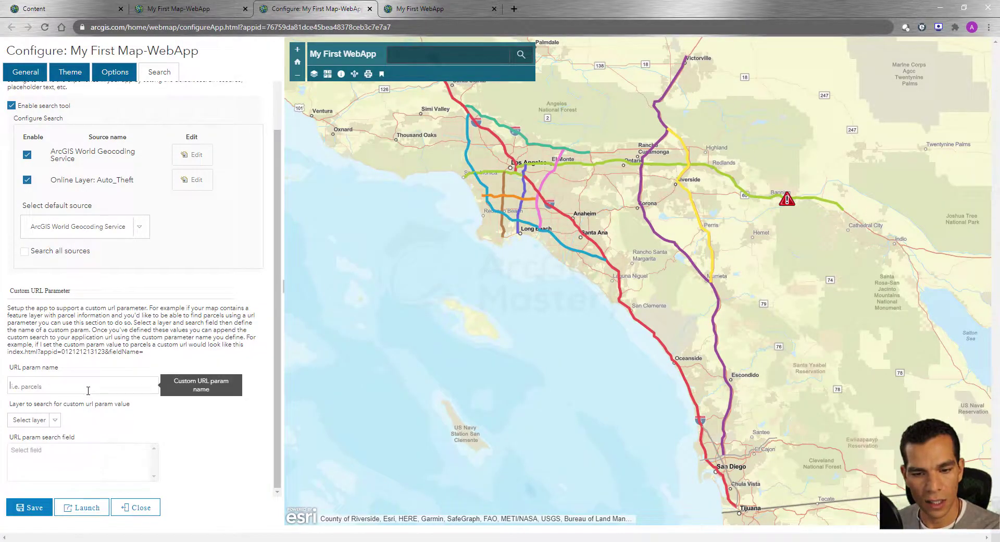
pyautogui.write('dayofweek')
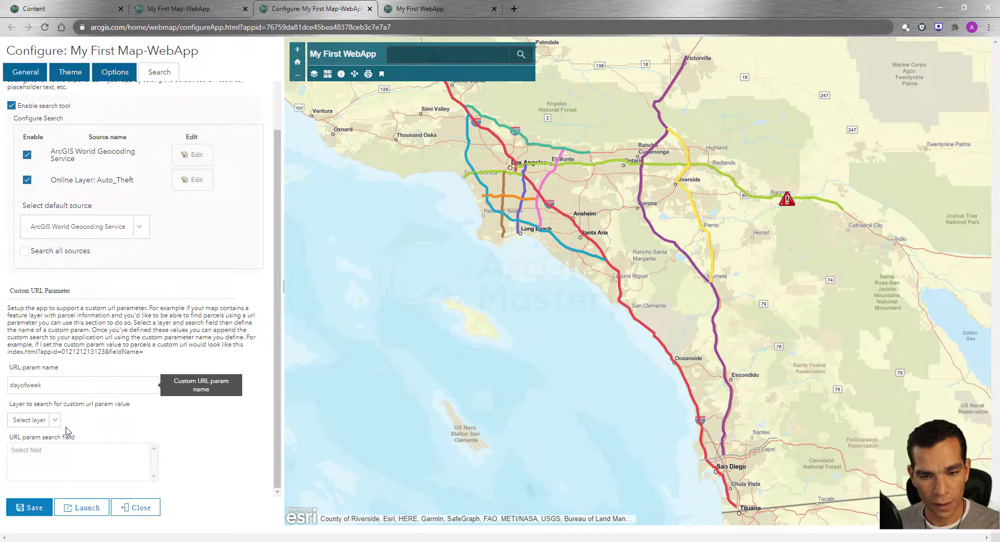
pyautogui.click(452, 11)
pyautogui.moveTo(428, 27); pyautogui.dragTo(394, 27)
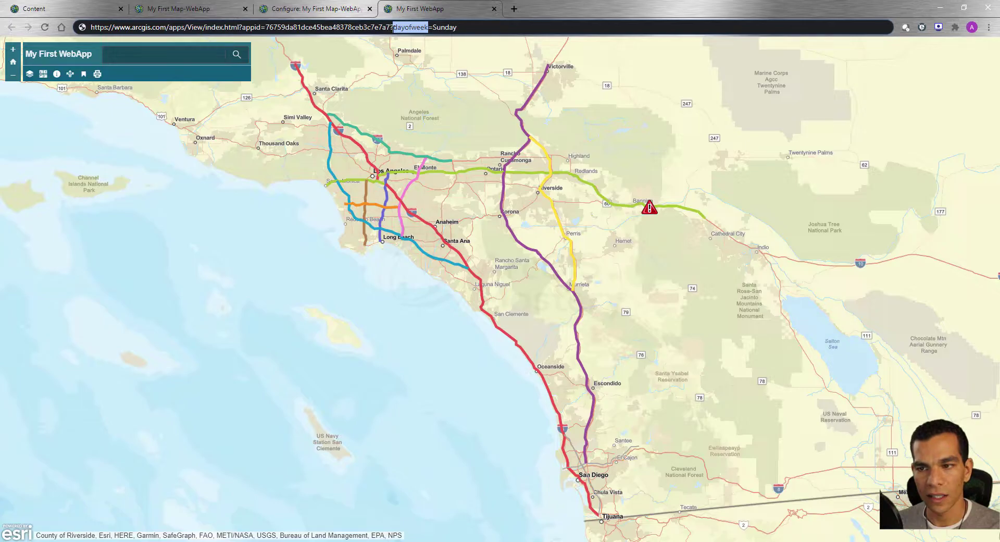
pyautogui.click(391, 27)
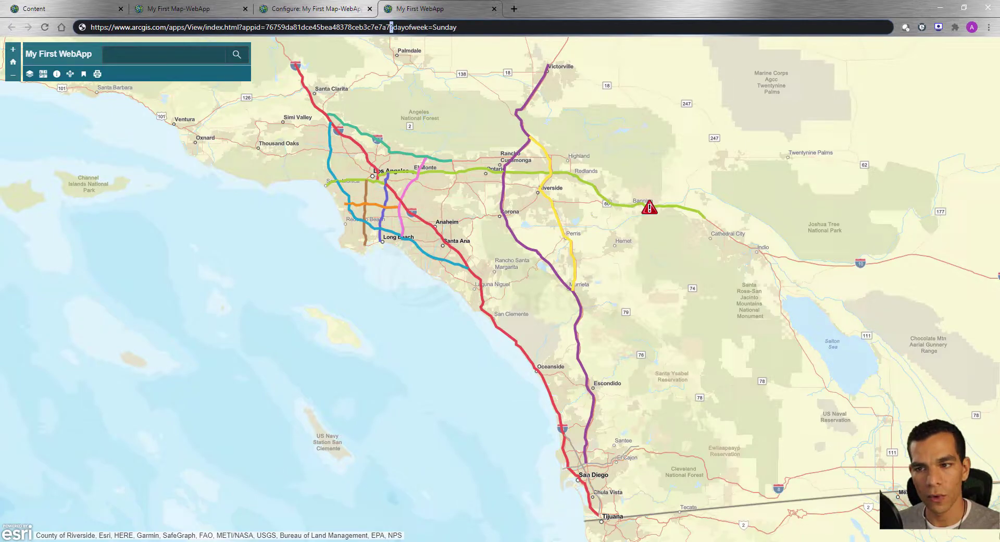
pyautogui.moveTo(394, 27); pyautogui.dragTo(430, 27)
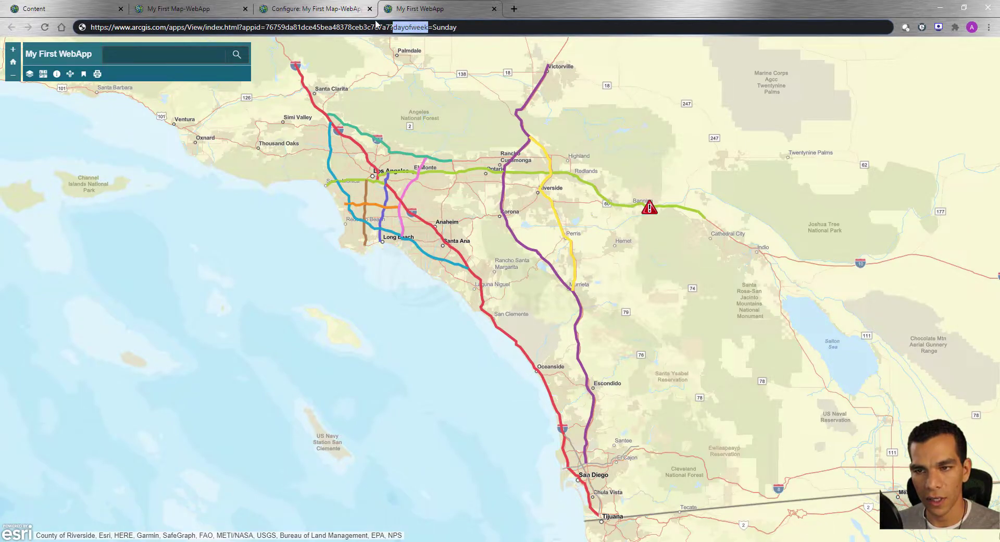
# Step: Make the custom URL parameter search the DayOfWeek field of the Auto_Theft layer and save the app configuration
pyautogui.click(333, 9)
pyautogui.click(55, 419)
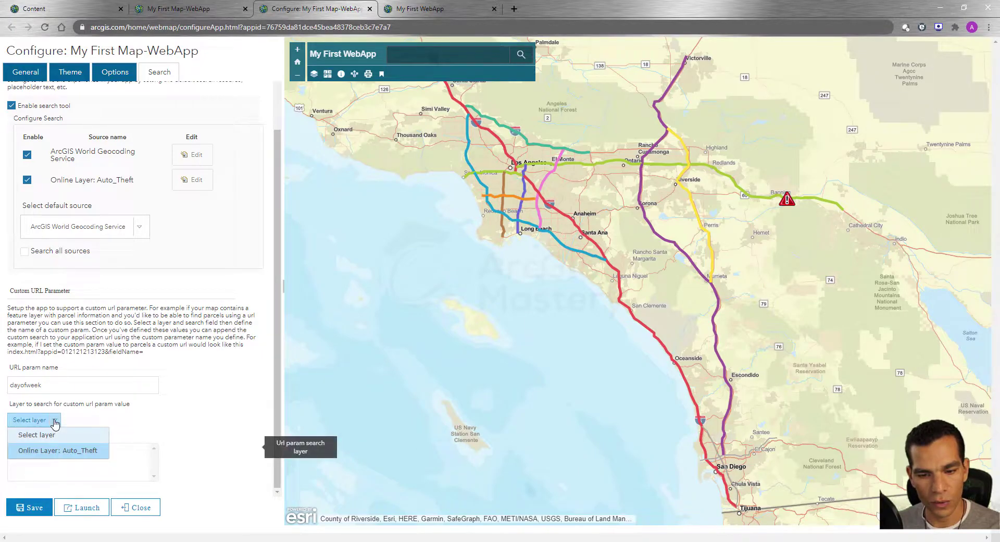
pyautogui.click(76, 451)
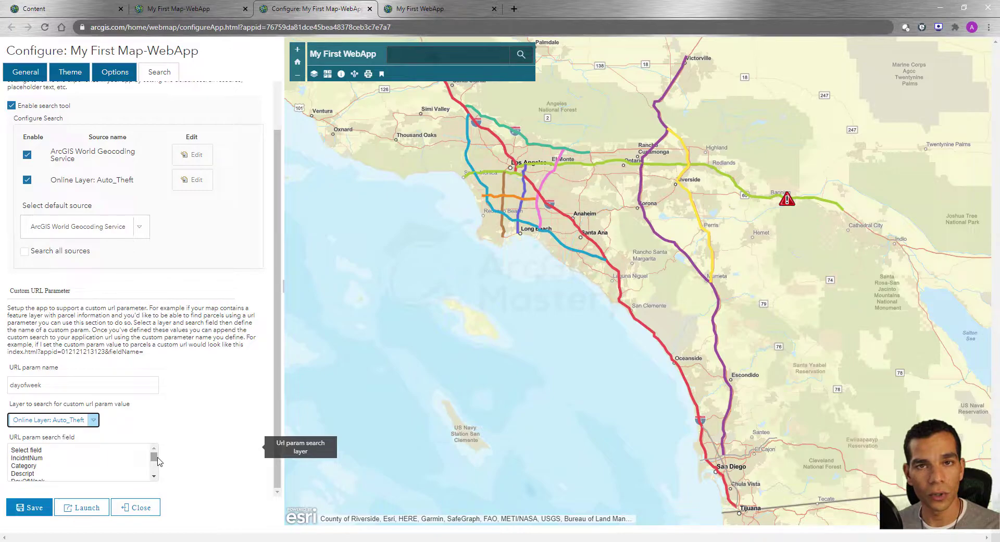
pyautogui.click(154, 462)
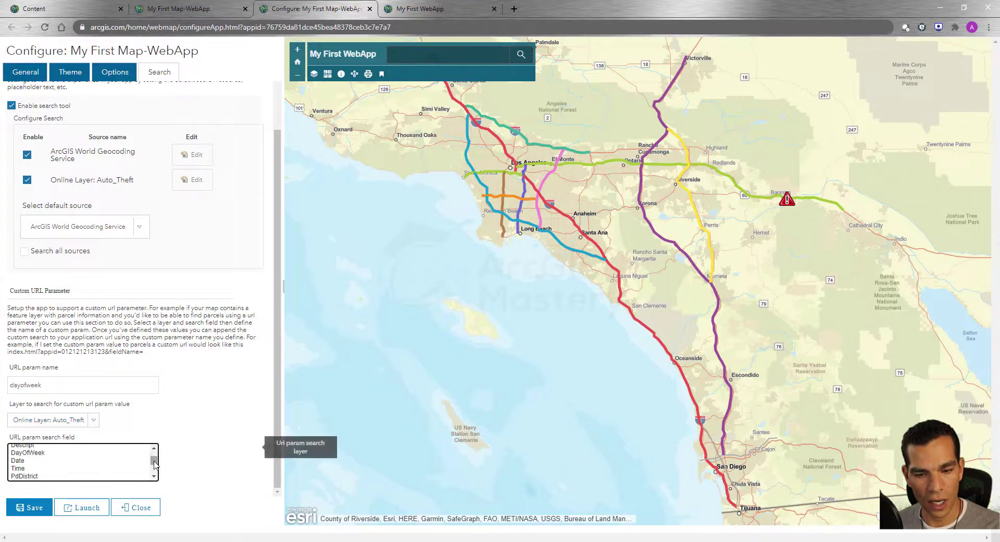
pyautogui.click(40, 453)
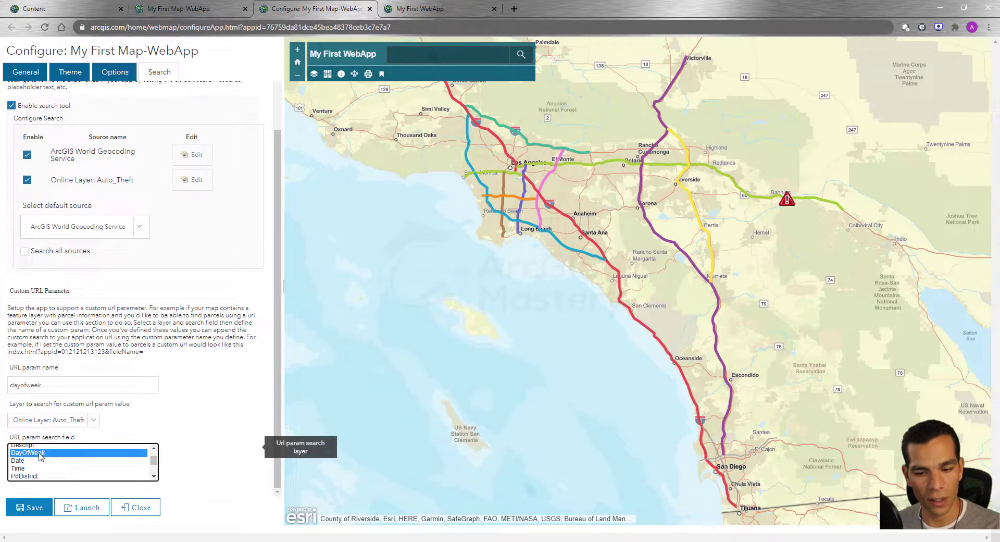
pyautogui.click(37, 511)
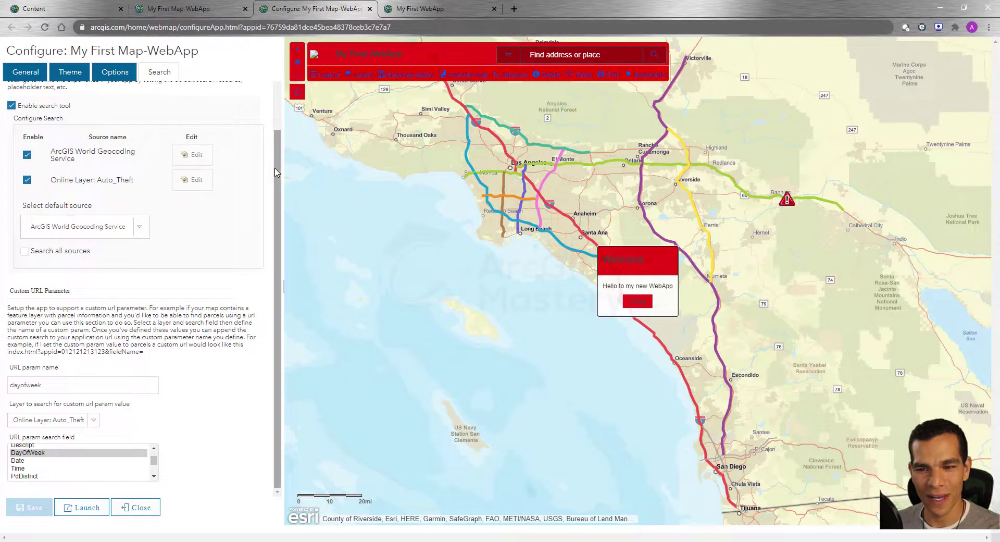
# Step: Set the theme's header color to gray #858585 and the header text color to white, and save the configuration
pyautogui.scroll(1, 278, 113)
pyautogui.click(66, 74)
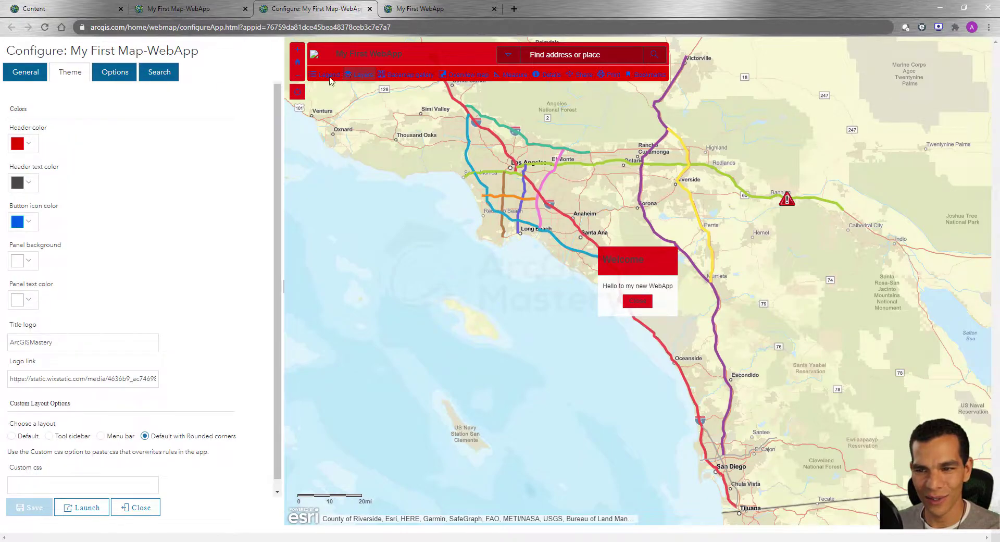
pyautogui.click(28, 143)
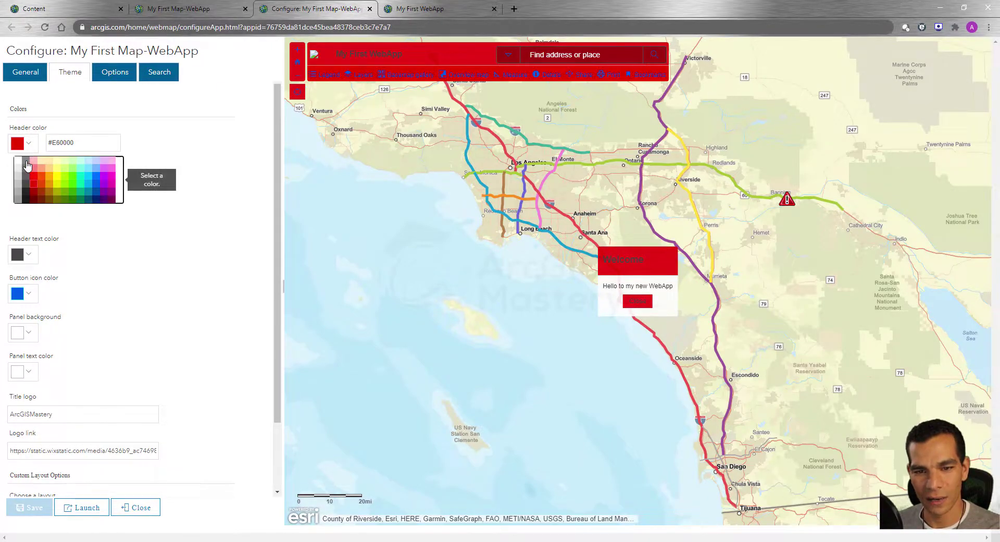
pyautogui.click(27, 166)
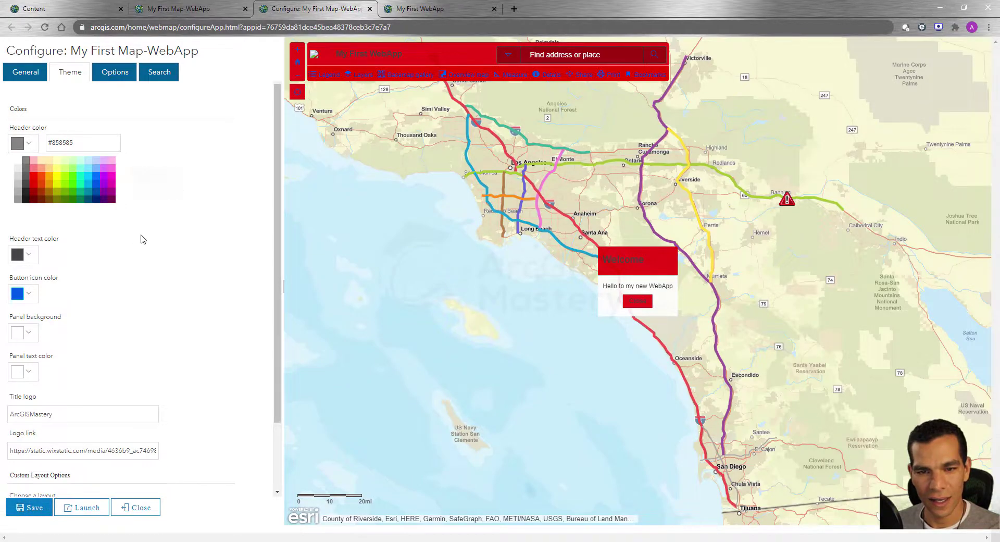
pyautogui.click(119, 235)
pyautogui.click(29, 182)
pyautogui.click(18, 201)
pyautogui.click(31, 508)
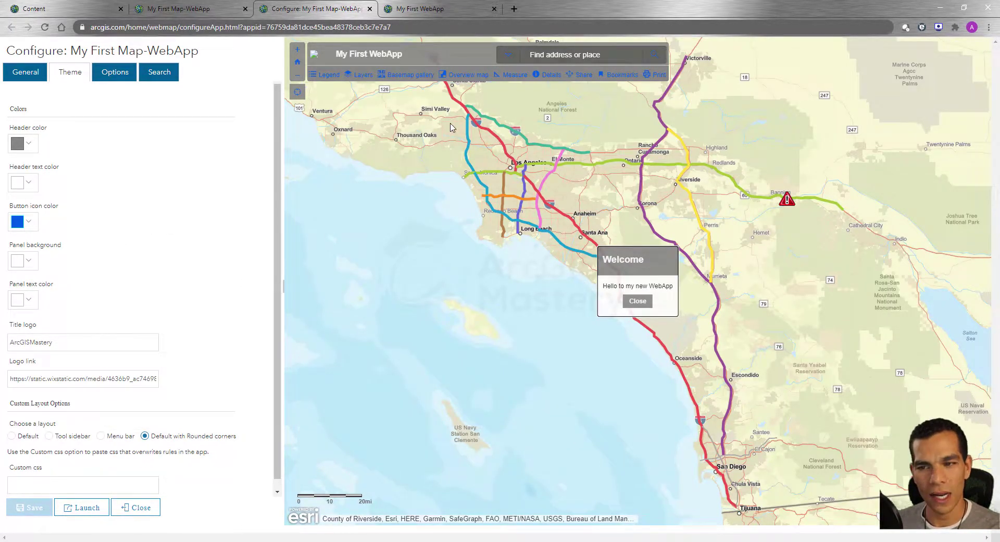
# Step: Remove ?dayofweek=Sunday from the launched web app's URL and reload the app
pyautogui.click(436, 10)
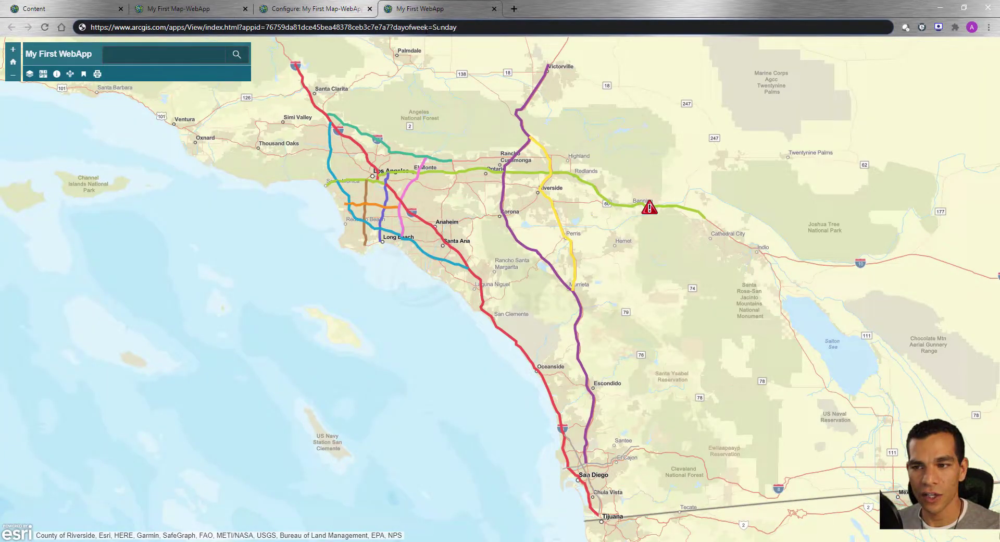
pyautogui.moveTo(457, 28); pyautogui.dragTo(397, 28)
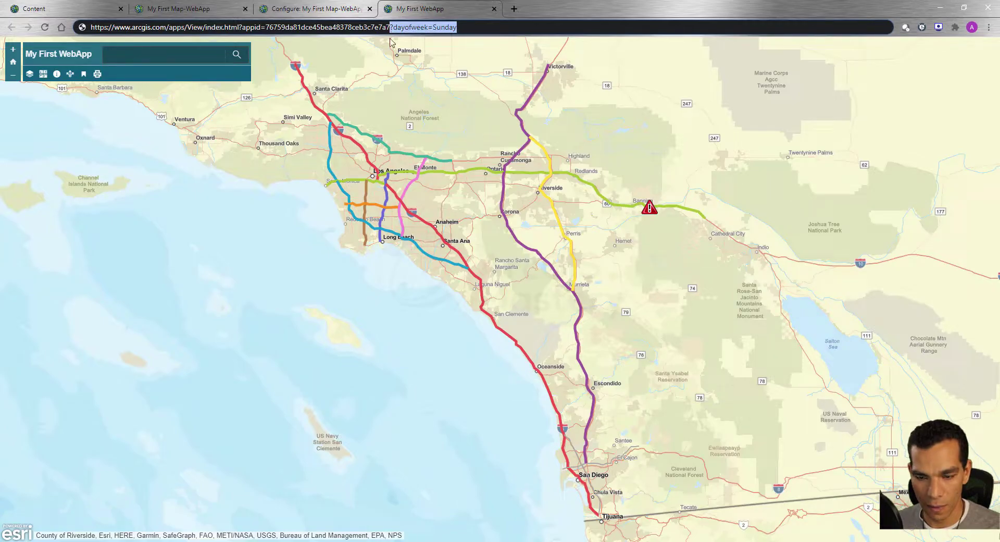
pyautogui.press('BackSpace')
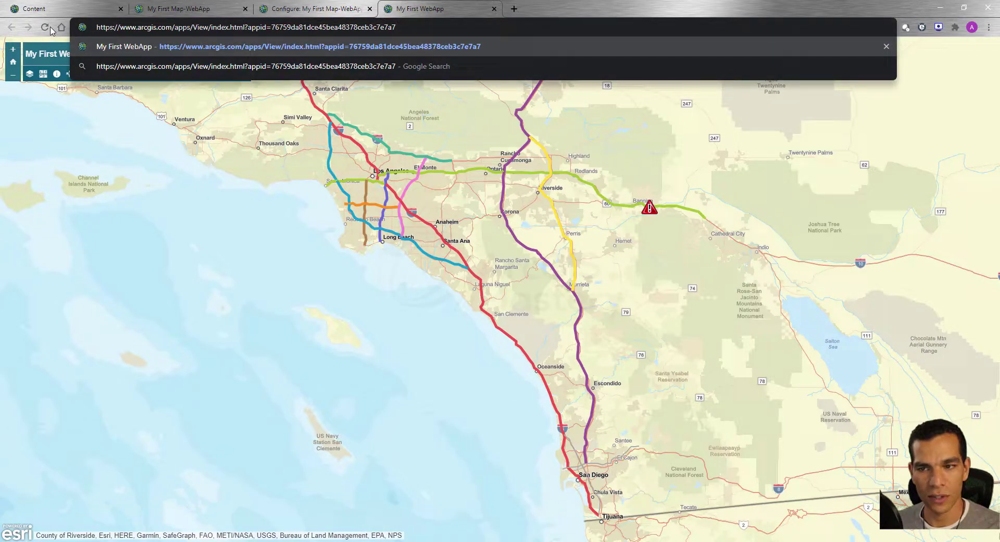
pyautogui.press('Return')
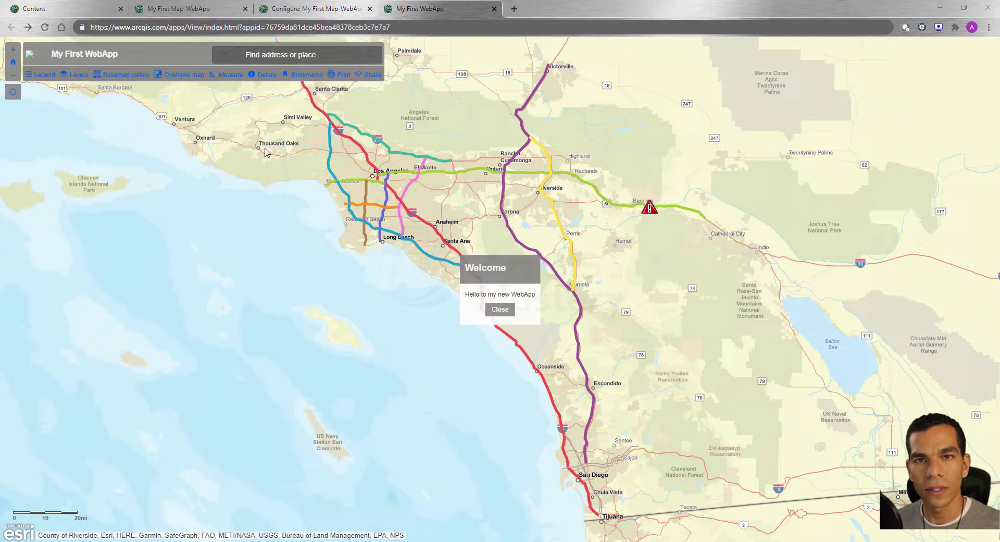
# Step: Append &dayofweek=Sunday to the web app's URL and load it
pyautogui.click(410, 26)
pyautogui.click(453, 28)
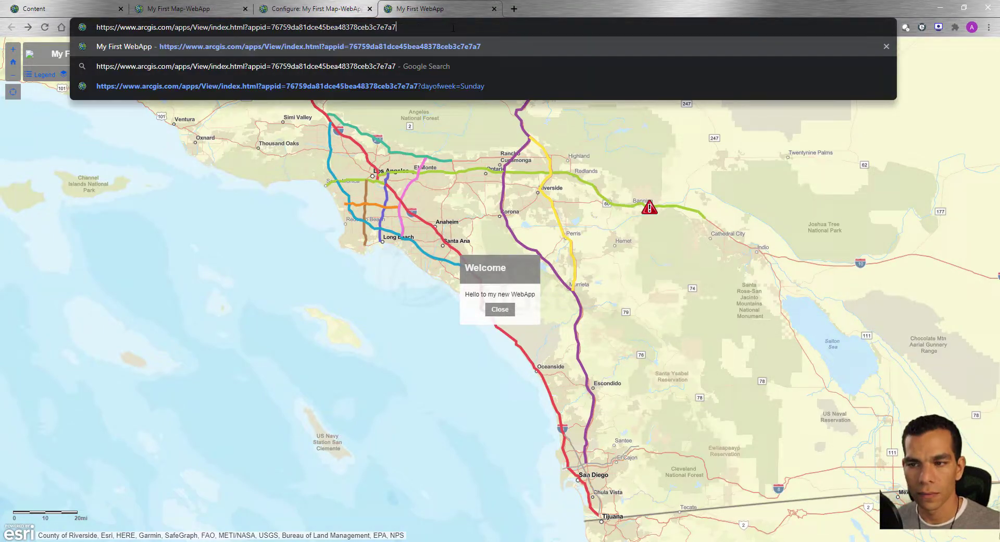
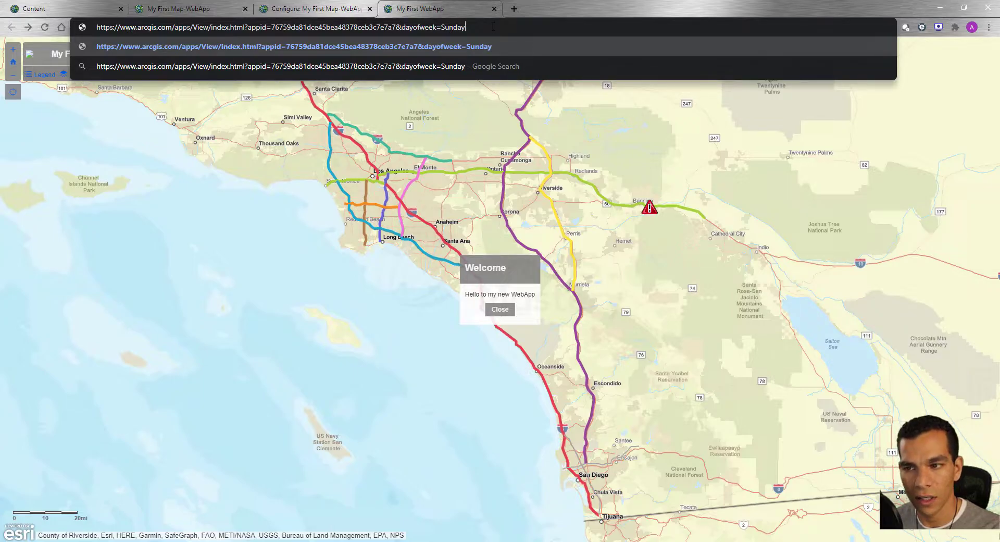
pyautogui.press('Return')
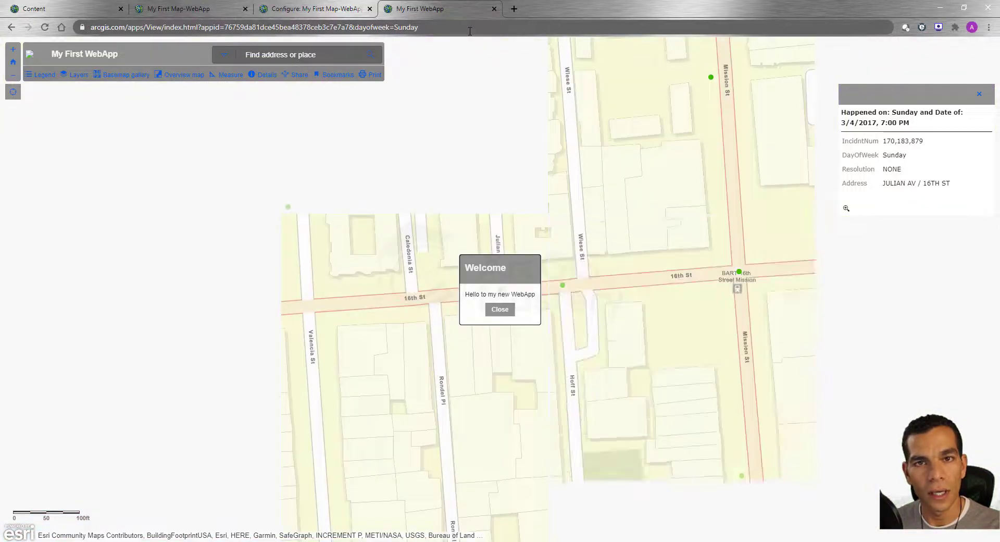
# Step: Close the welcome splash screen to examine the matching Auto_Theft incident, and return to the app's search settings
pyautogui.click(501, 311)
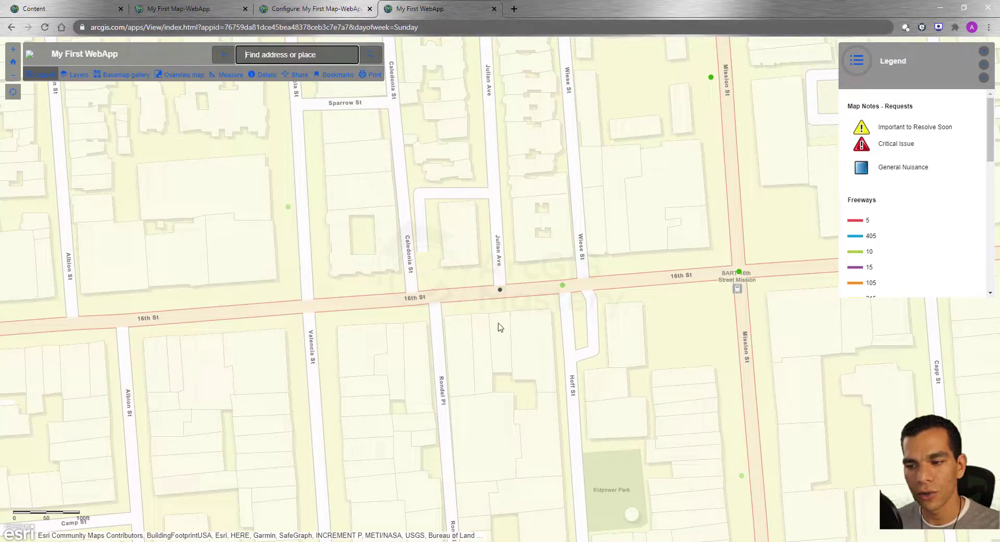
pyautogui.click(501, 291)
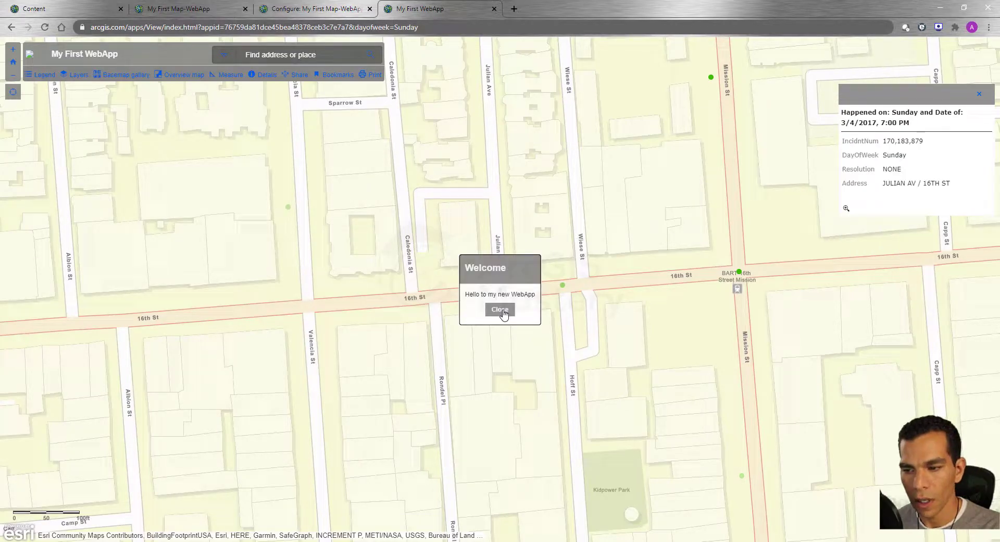
pyautogui.click(500, 310)
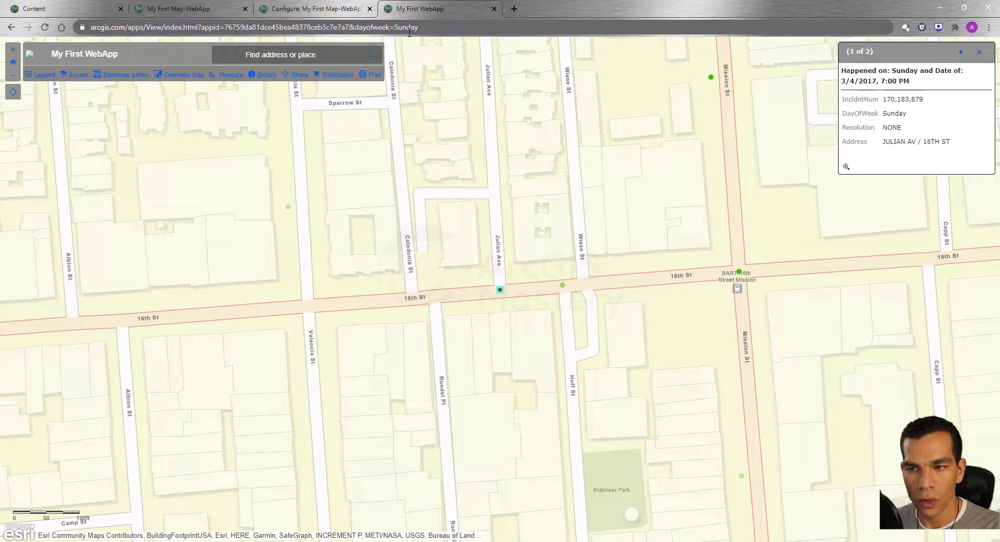
pyautogui.click(315, 9)
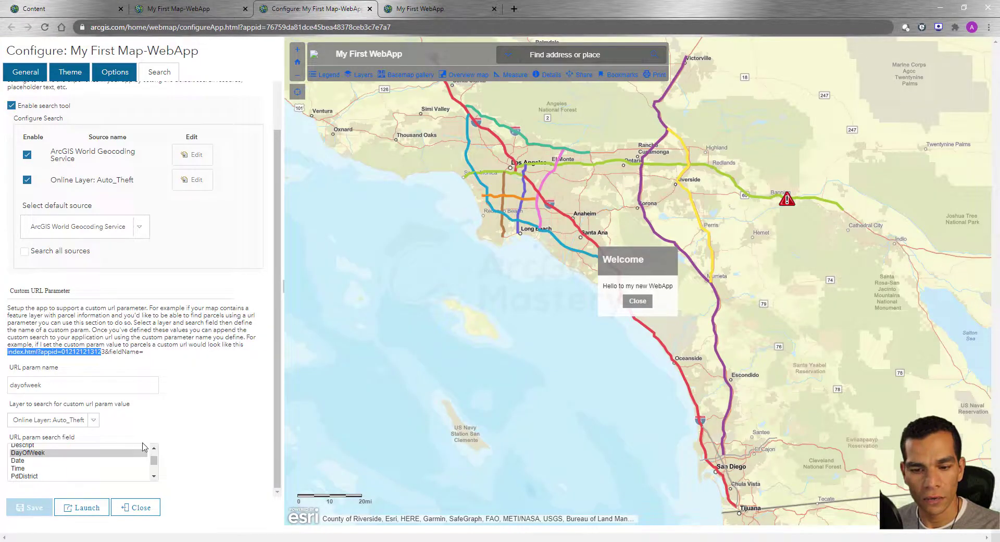
# Step: Restore the launched web app's map to its default extent and close the incident pop-up
pyautogui.click(218, 402)
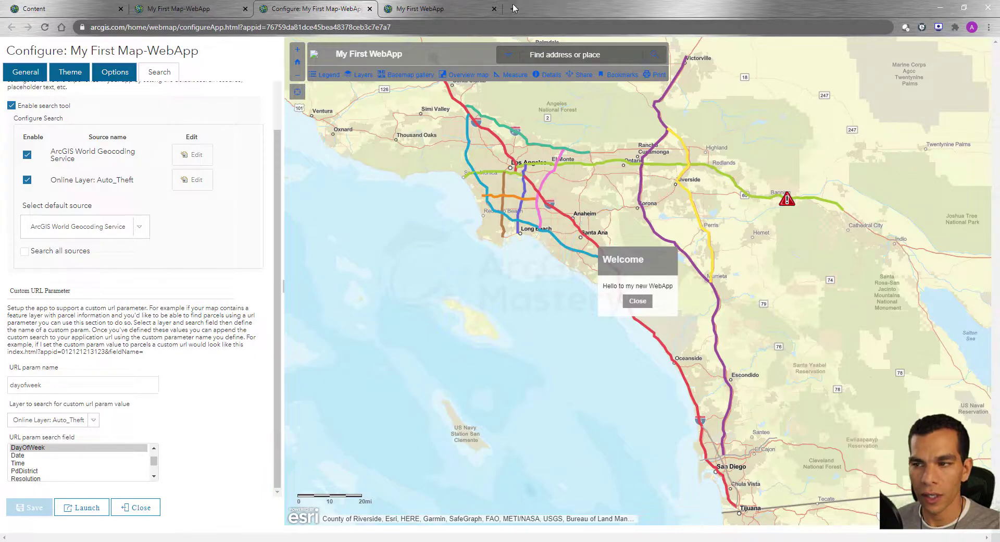
pyautogui.click(457, 8)
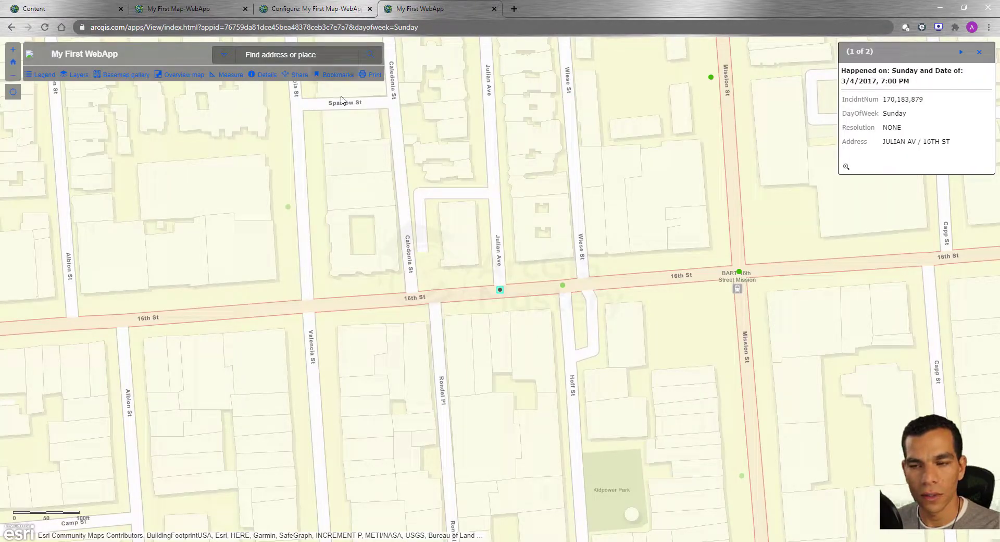
pyautogui.click(13, 64)
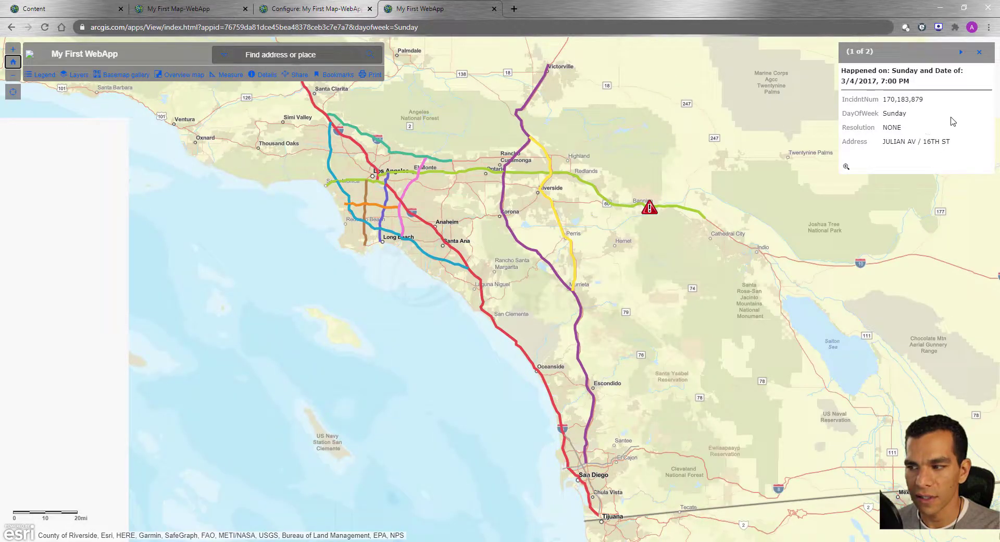
pyautogui.click(979, 51)
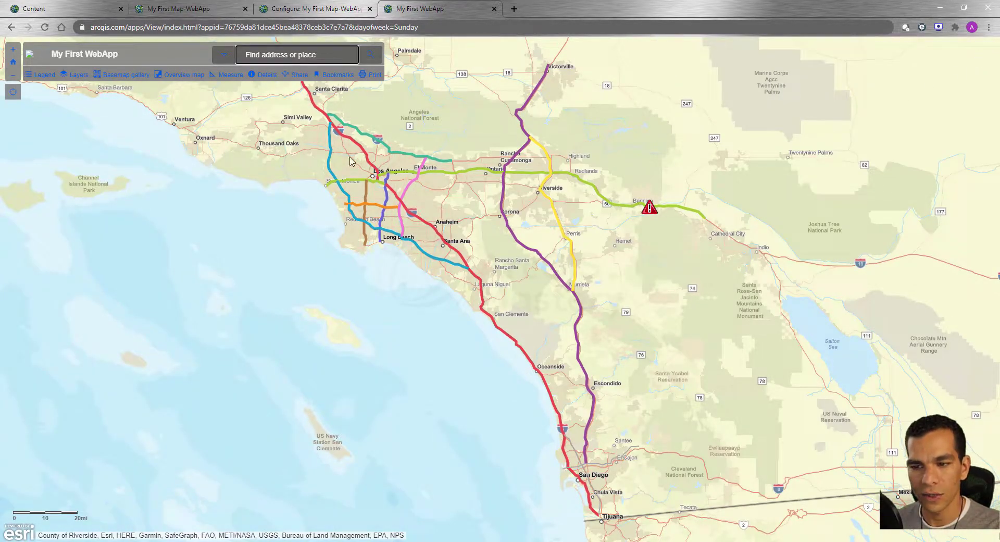
# Step: Review the configured search sources, and search the launched web app for Orange County, CA, USA
pyautogui.click(323, 9)
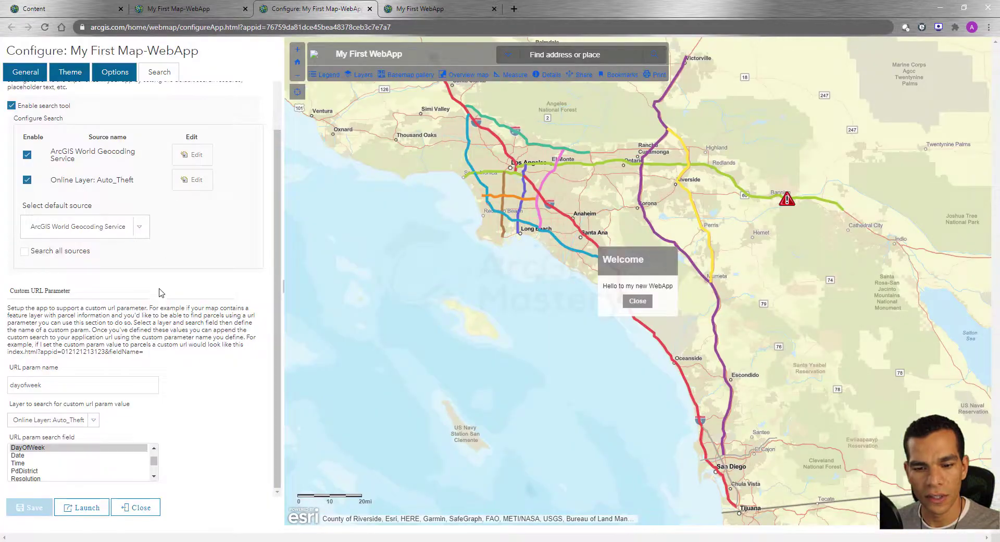
pyautogui.scroll(2, 83, 290)
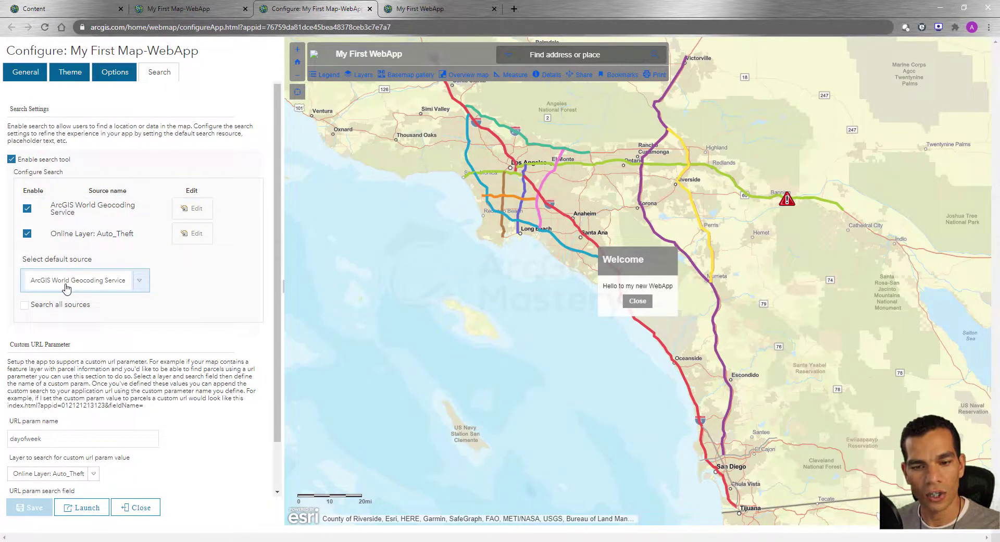
pyautogui.click(414, 9)
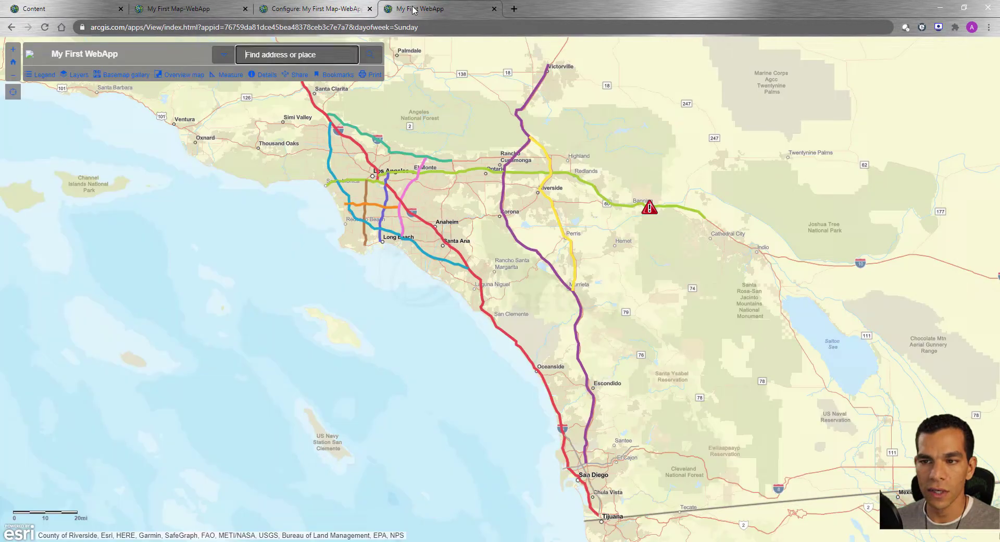
pyautogui.write('ora')
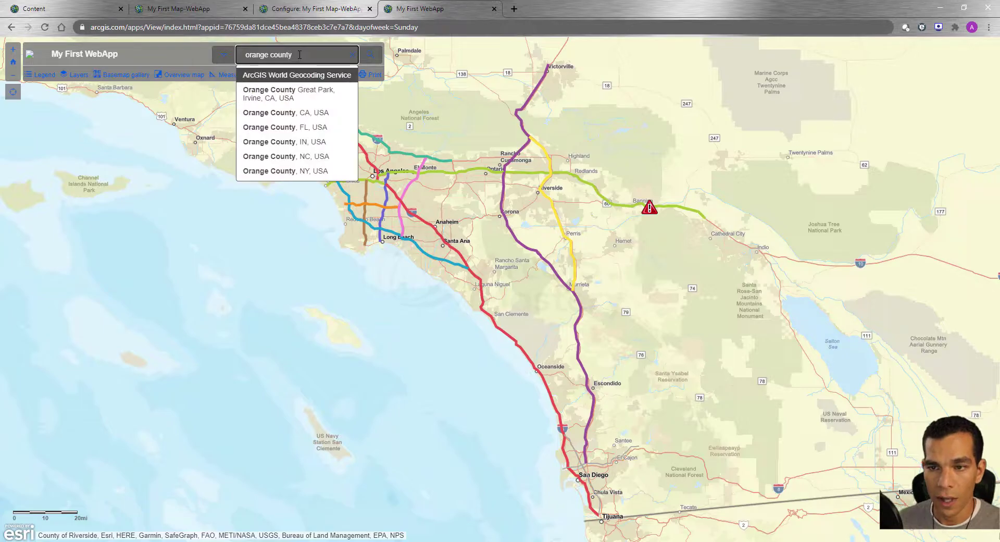
pyautogui.write('nge county')
pyautogui.click(286, 112)
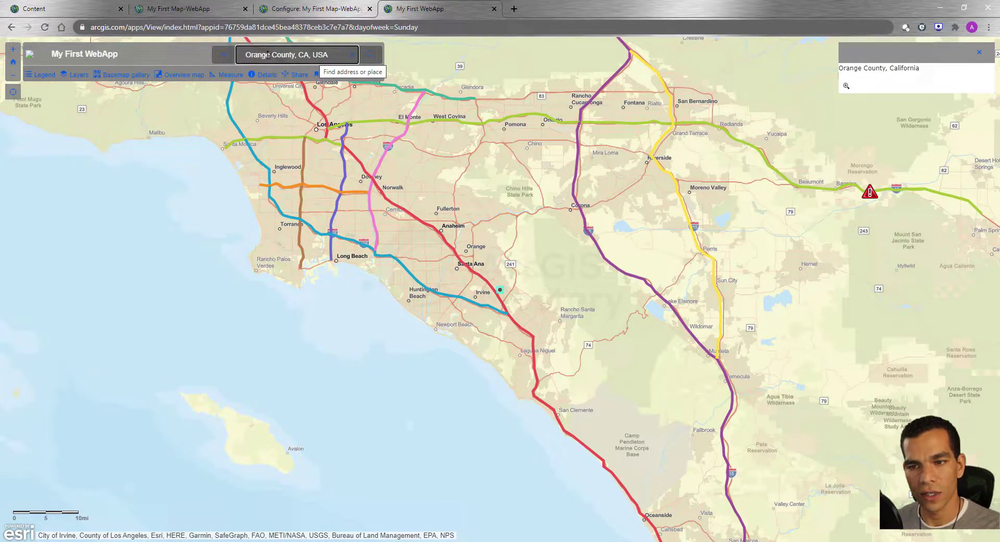
# Step: Review the configured toolbar options and test the launched app's Legend, Layers and Basemap gallery tools
pyautogui.click(323, 9)
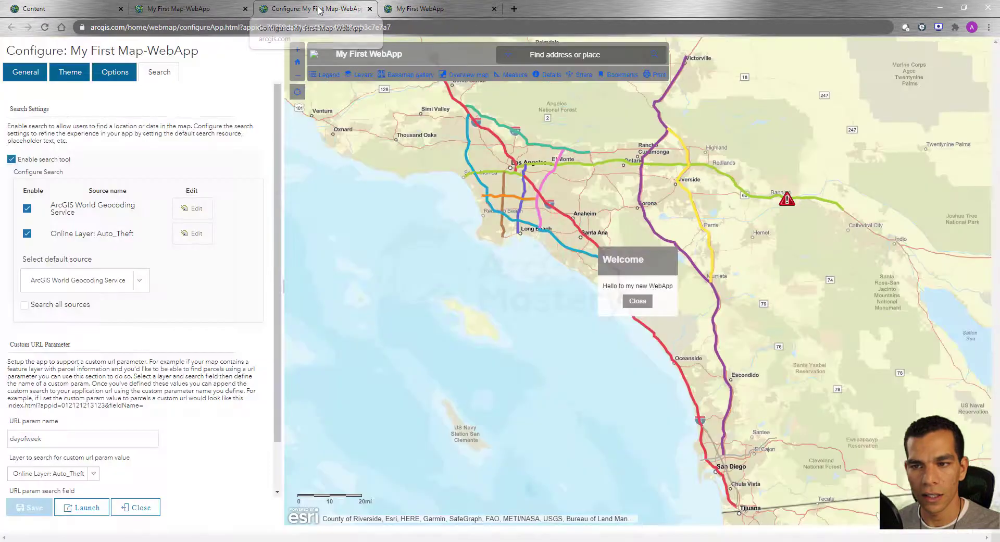
pyautogui.click(116, 75)
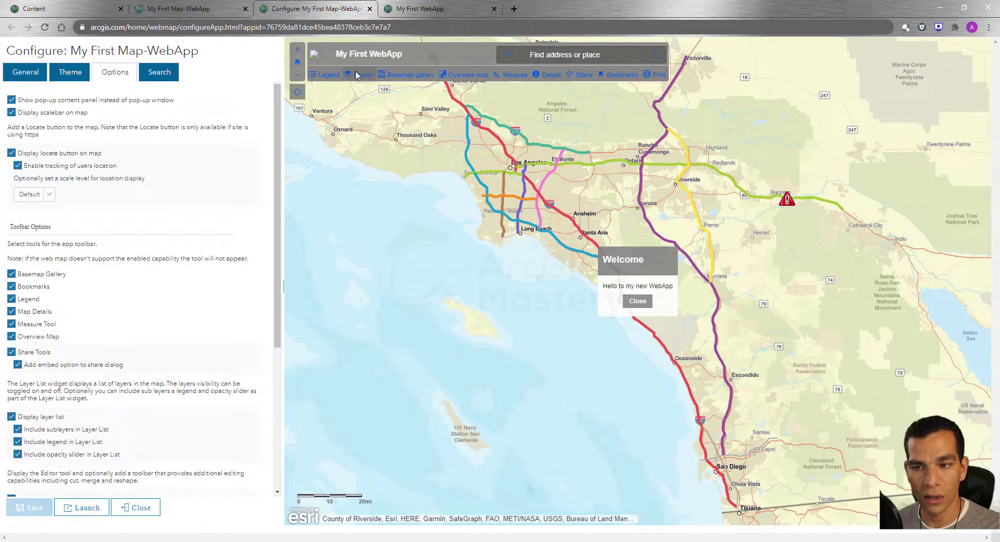
pyautogui.click(434, 9)
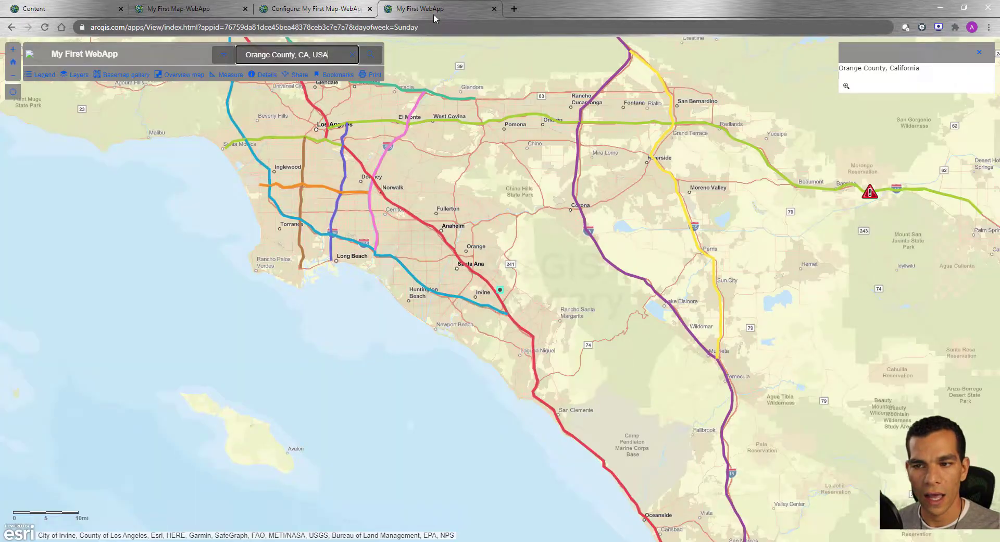
pyautogui.click(39, 75)
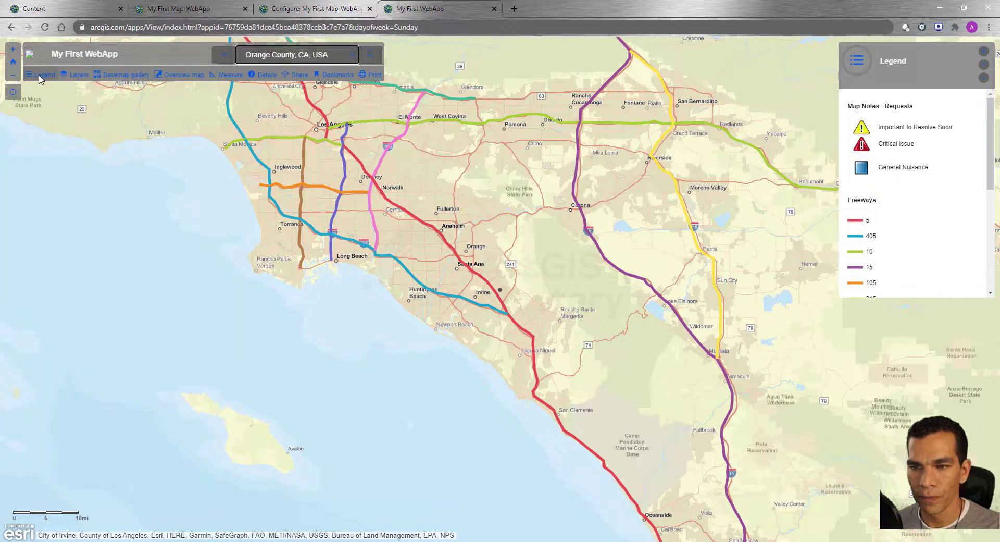
pyautogui.click(75, 75)
pyautogui.click(120, 77)
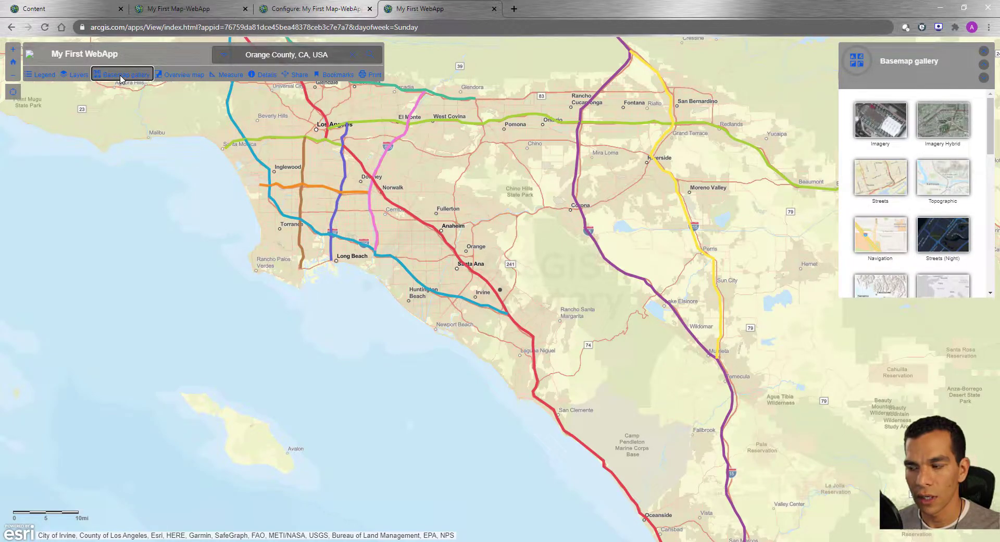
# Step: Check the remaining toolbar options in the configuration and test the launched app's Overview map against map movement
pyautogui.click(316, 9)
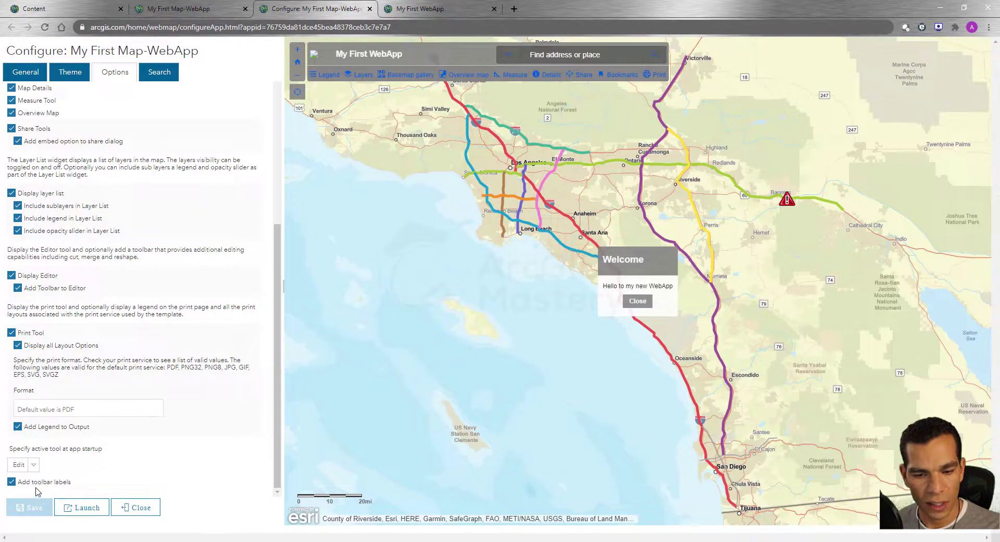
pyautogui.click(411, 9)
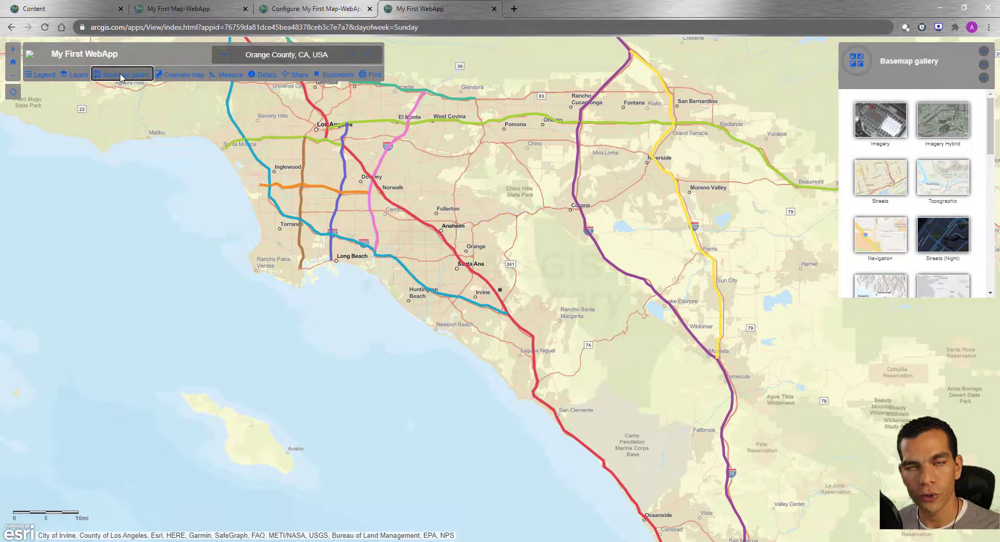
pyautogui.click(189, 78)
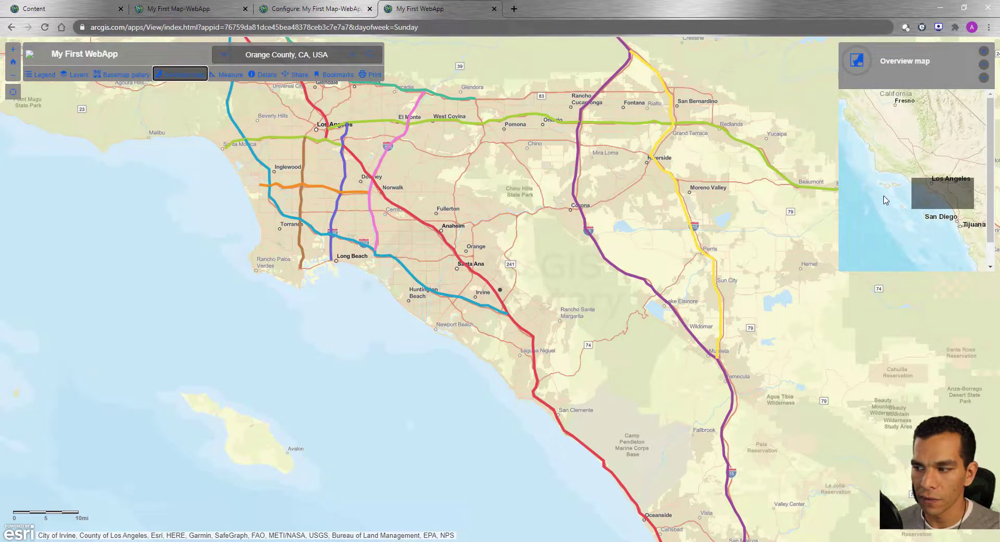
pyautogui.scroll(-2, 402, 261)
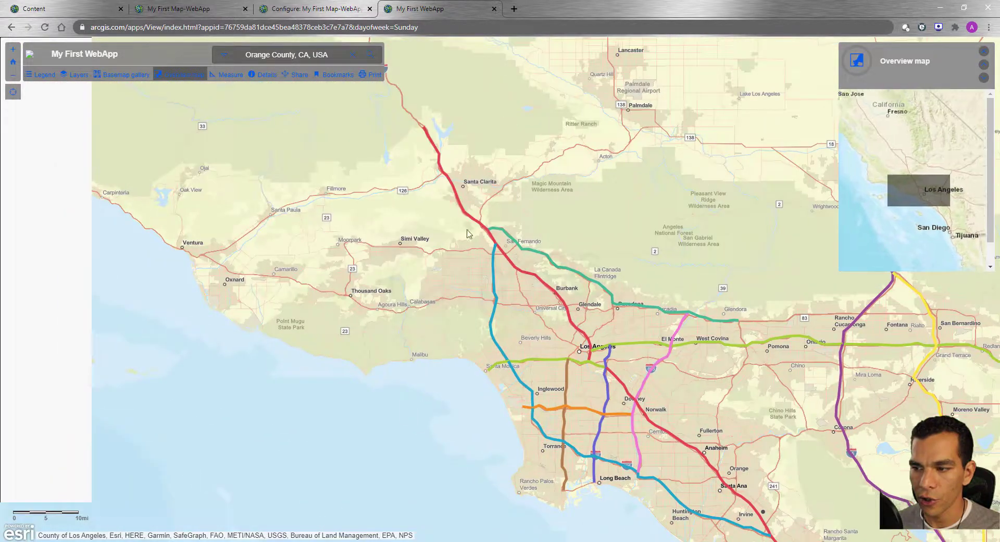
pyautogui.scroll(2, 296, 348)
pyautogui.moveTo(295, 348); pyautogui.dragTo(195, 389)
# Step: Examine the web app's Measure and Details tools, and open its Share tool
pyautogui.click(227, 74)
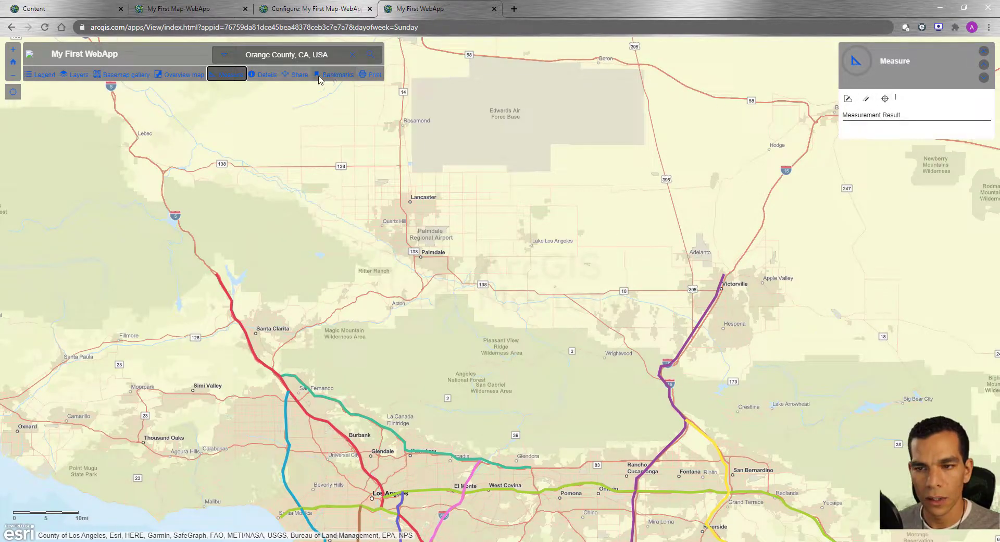
pyautogui.click(269, 77)
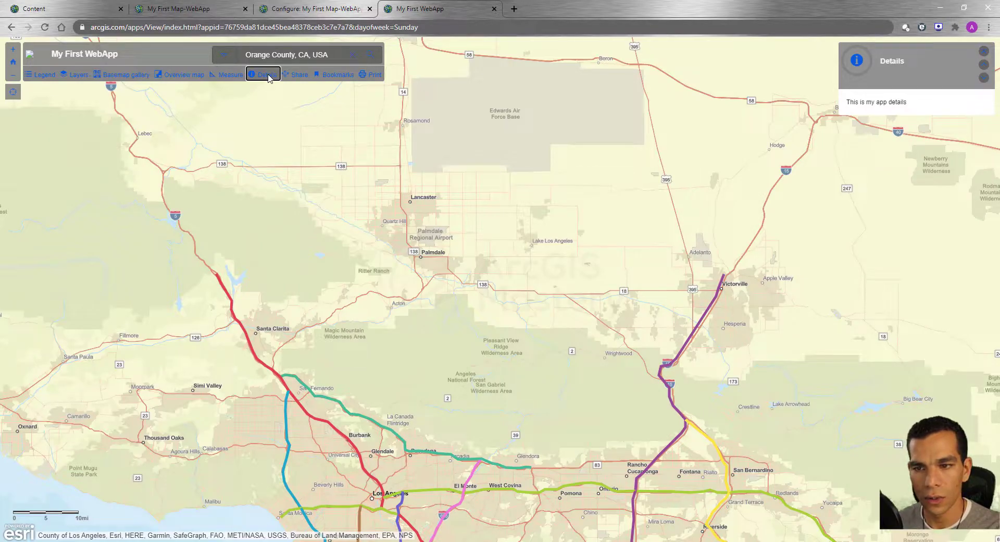
pyautogui.click(294, 76)
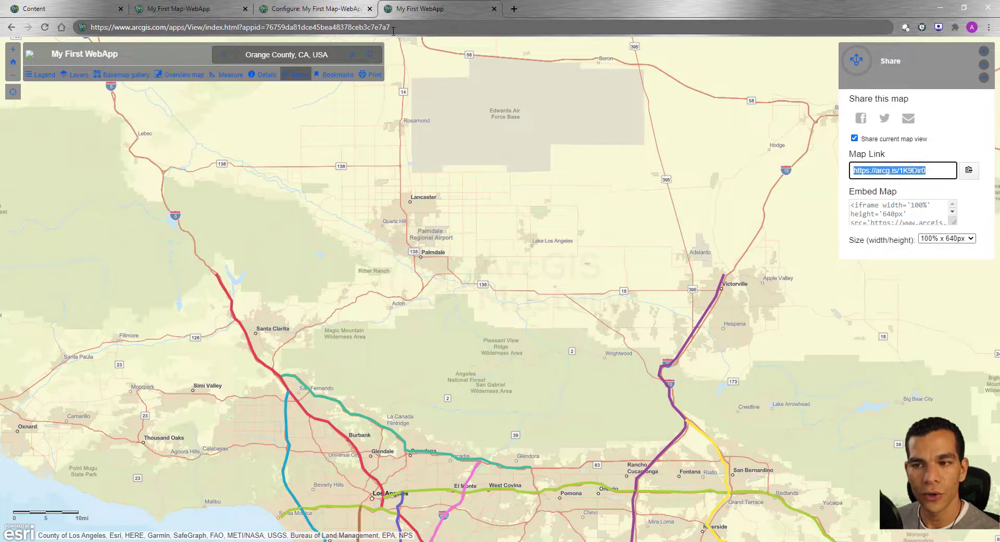
# Step: Copy the short map link for the current map view and load it in a new browser tab
pyautogui.moveTo(389, 28); pyautogui.dragTo(90, 27)
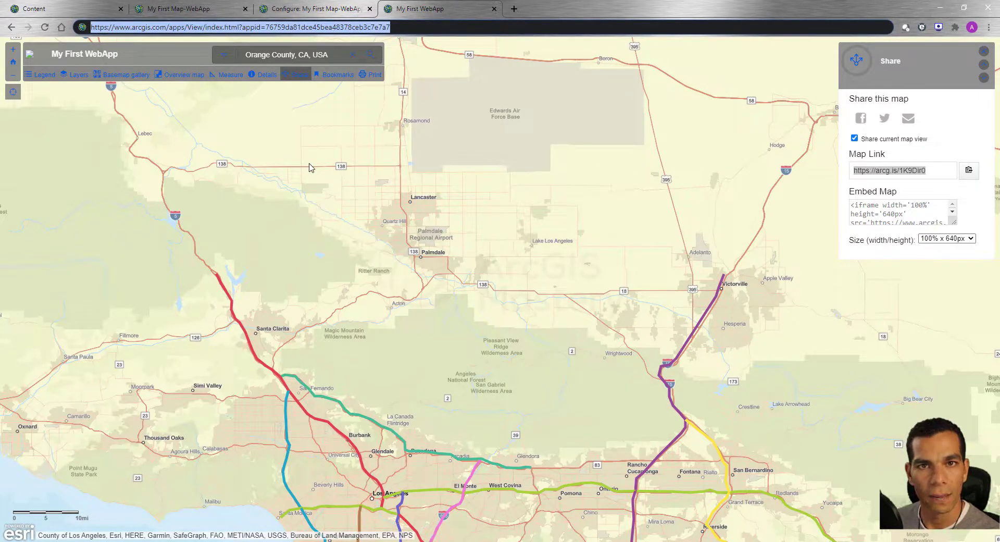
pyautogui.rightClick(884, 173)
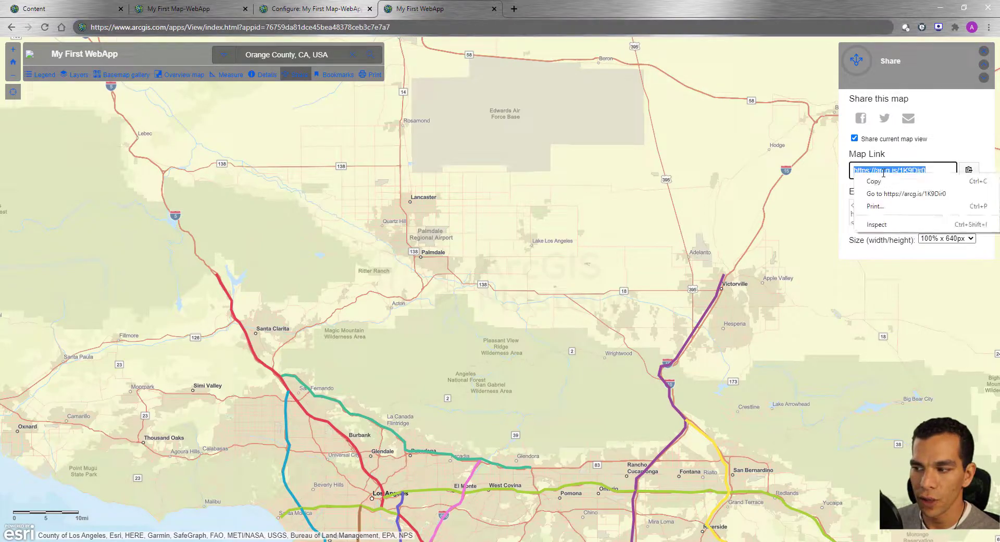
pyautogui.click(894, 181)
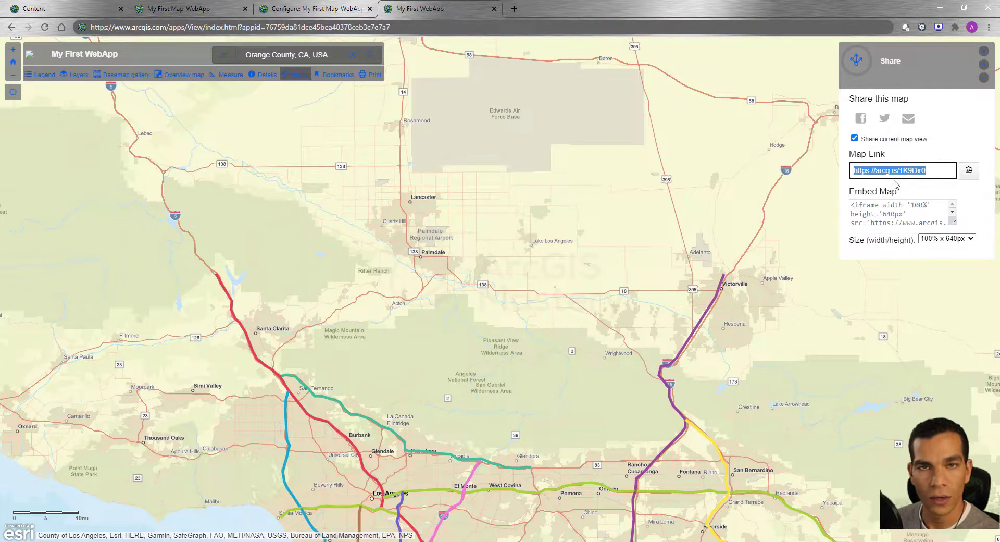
pyautogui.click(514, 8)
pyautogui.hotkey('ctrl', 'v')
pyautogui.press('Return')
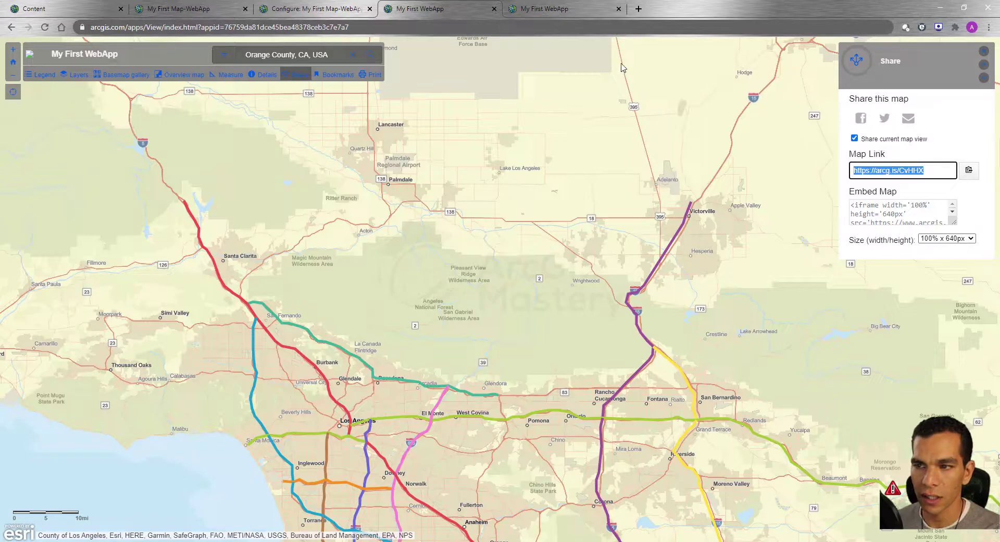
# Step: Compare the shared map view with the original app, examining the extent parameter in the shared app's URL
pyautogui.click(555, 11)
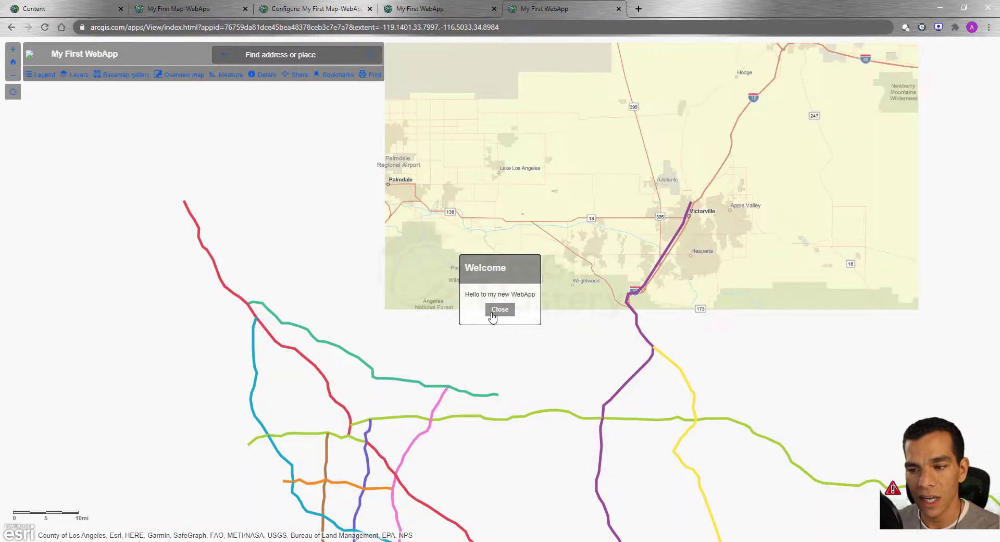
pyautogui.click(433, 11)
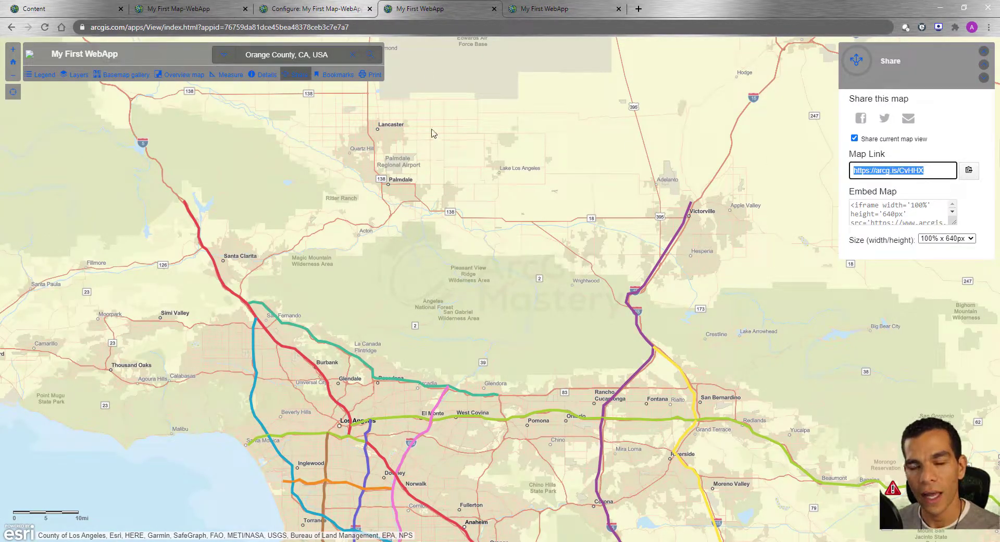
pyautogui.click(537, 10)
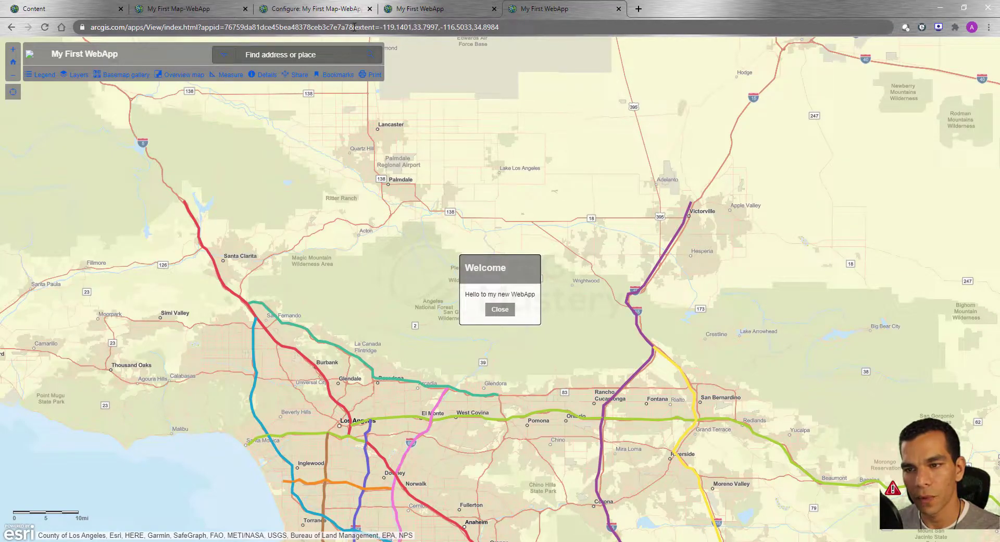
pyautogui.moveTo(353, 28); pyautogui.dragTo(504, 24)
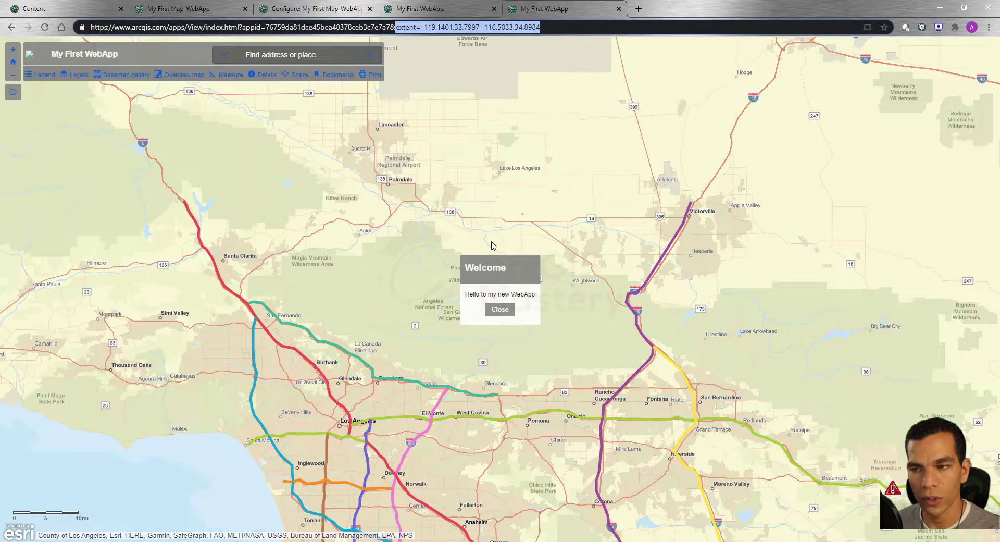
pyautogui.click(447, 9)
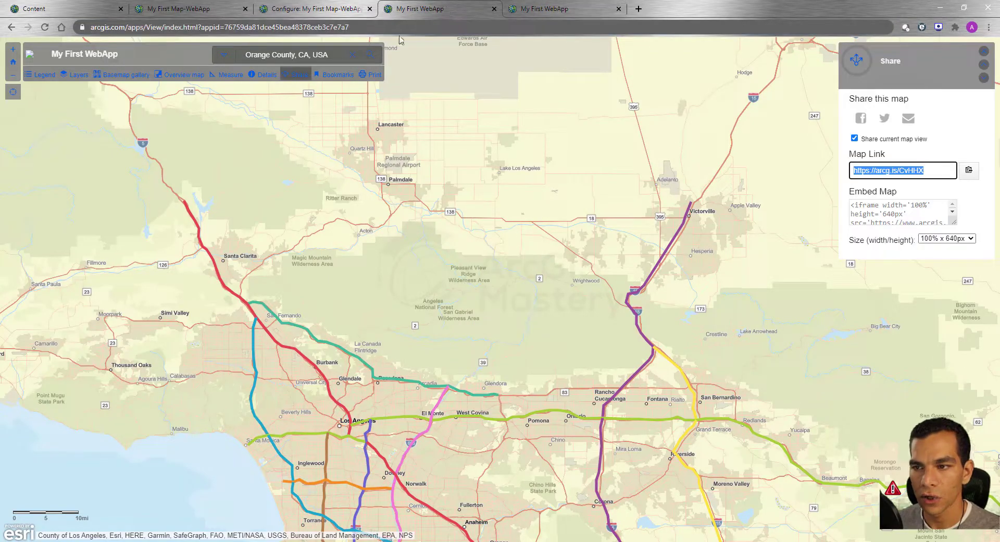
pyautogui.click(295, 76)
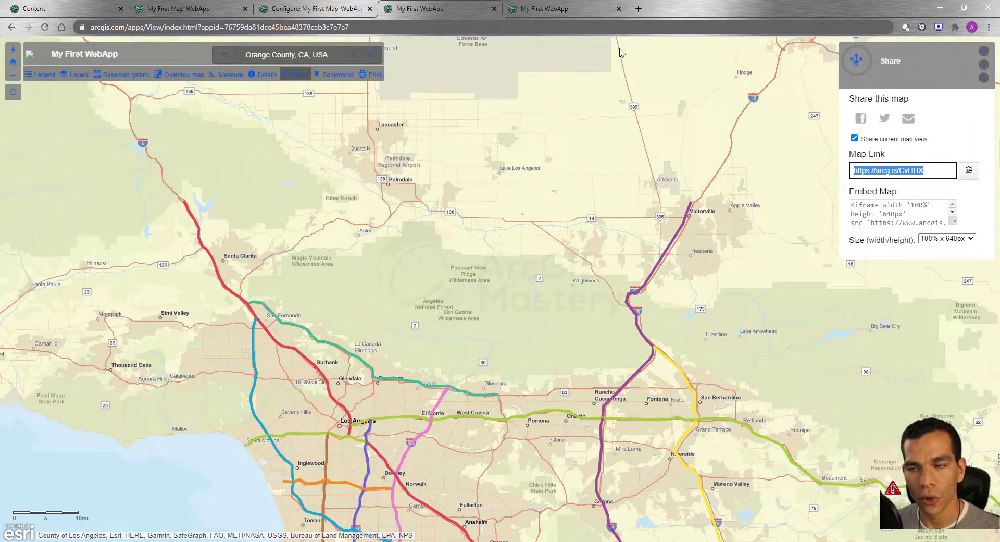
pyautogui.click(554, 11)
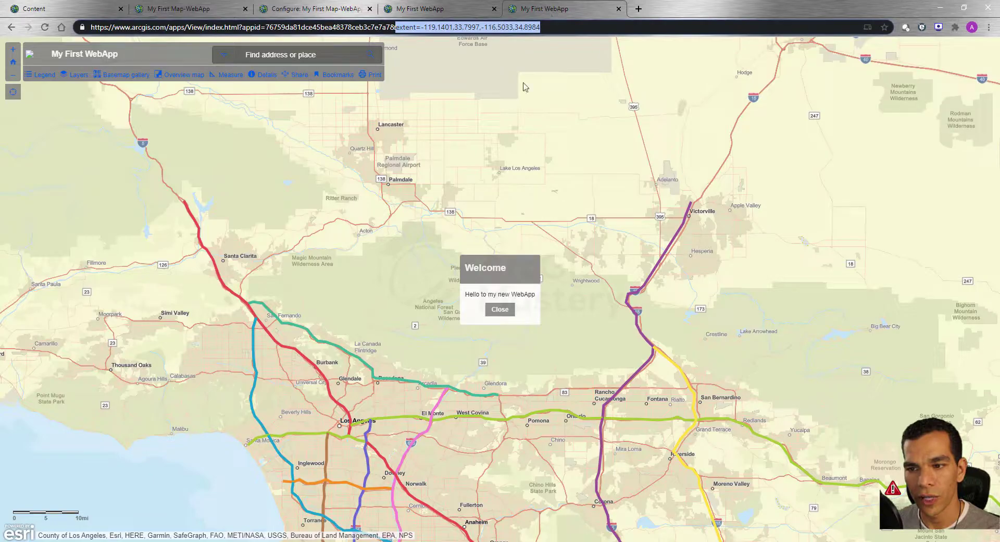
# Step: Zoom the original app's map in to the highway interchange near Chaffee and generate the share link for that view
pyautogui.click(421, 8)
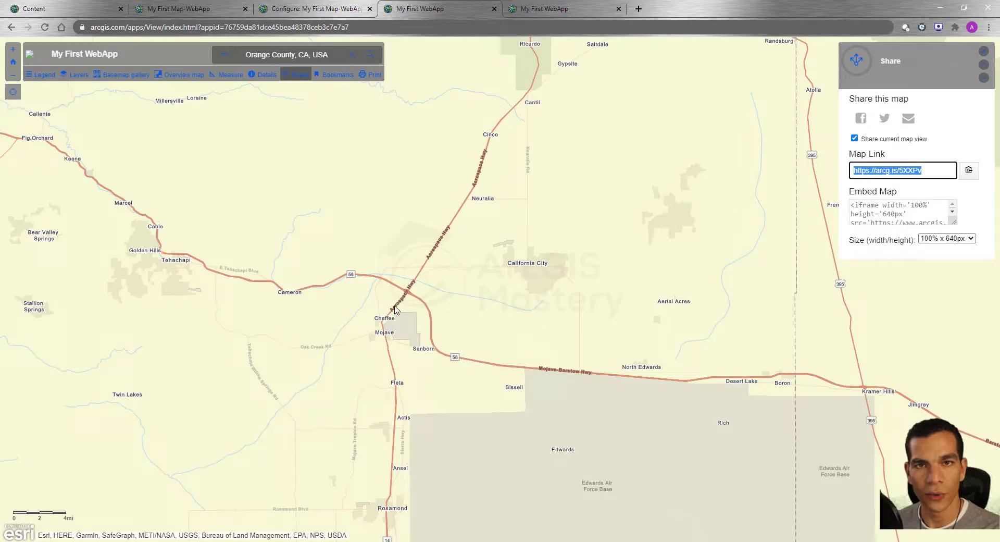
pyautogui.scroll(4, 411, 297)
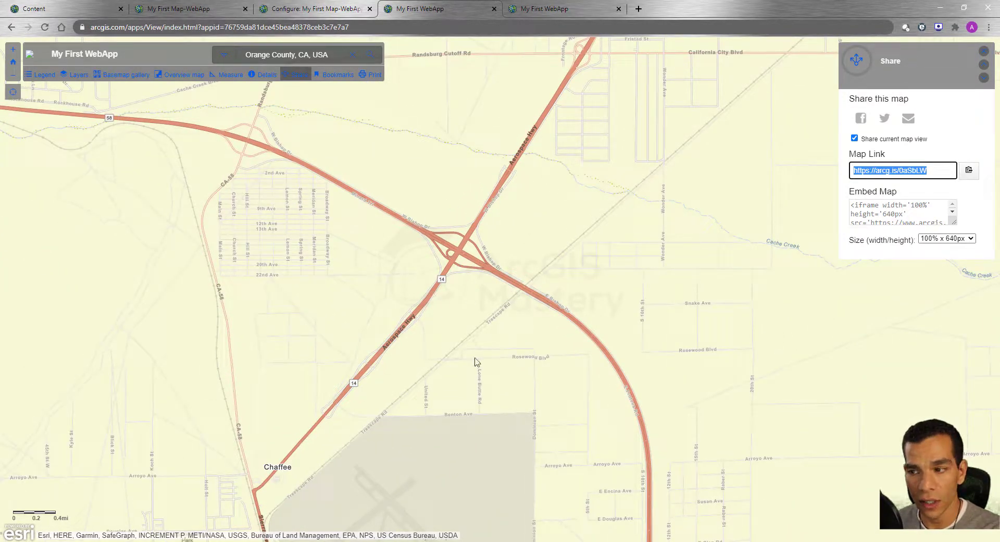
pyautogui.click(297, 76)
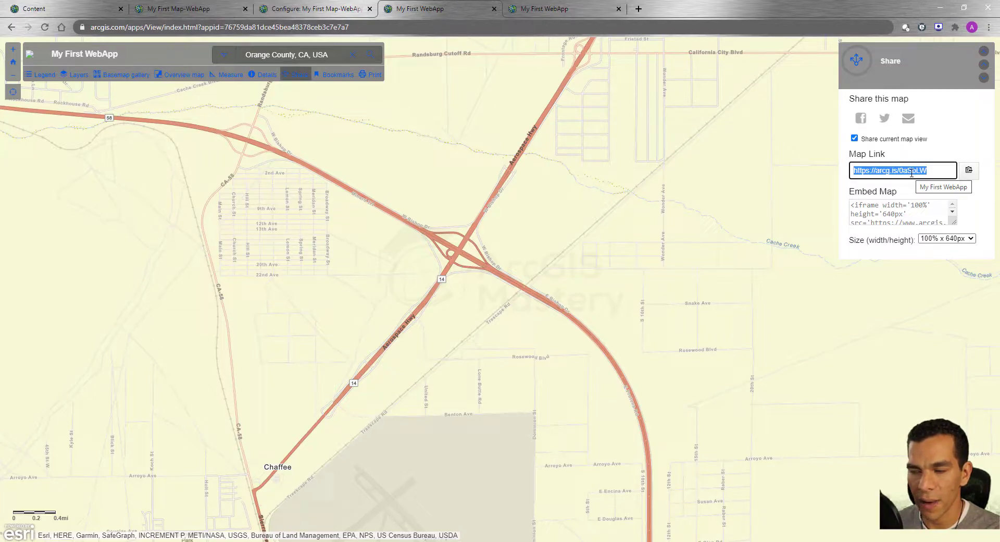
# Step: Examine the launched web app's Bookmarks and Print tools
pyautogui.click(334, 77)
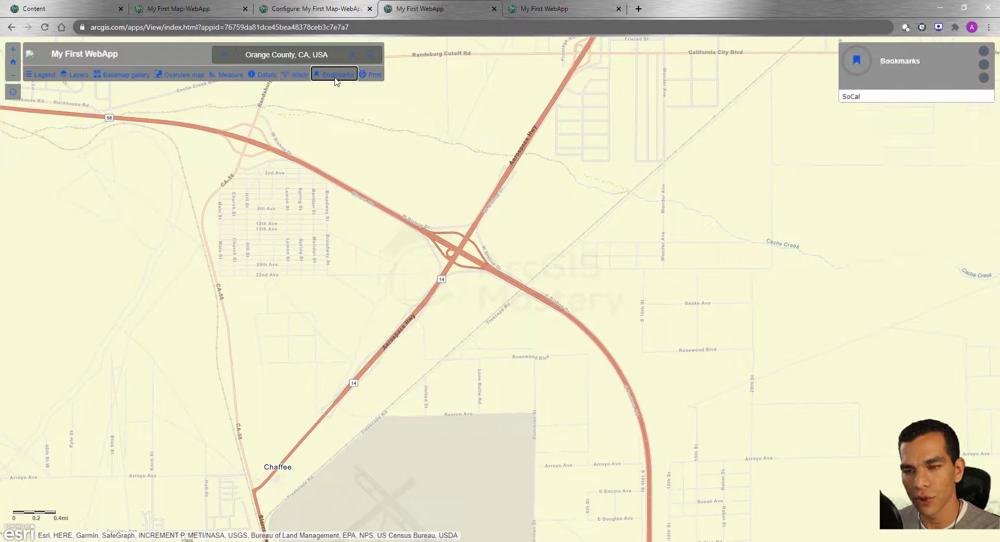
pyautogui.click(373, 74)
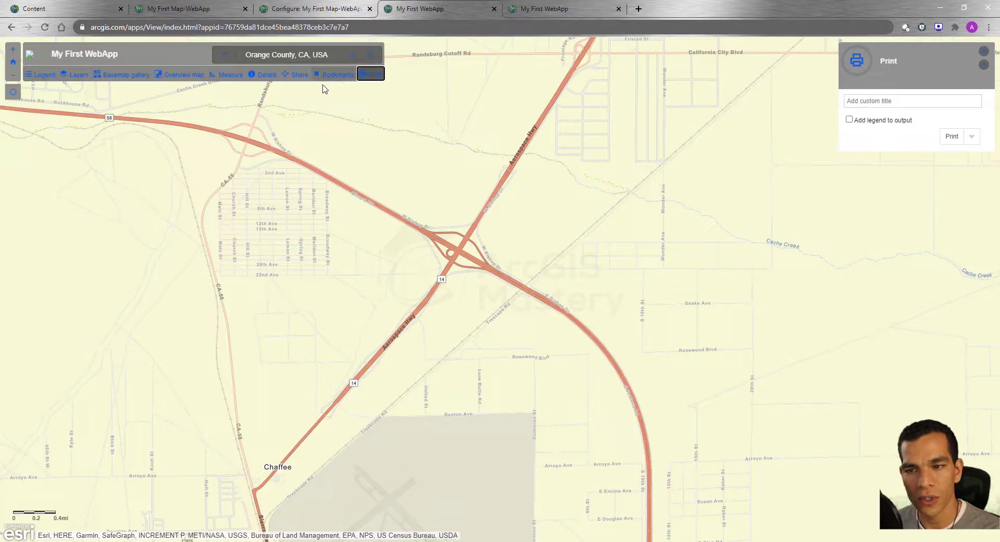
# Step: Review the print and toolbar options in the My First Map-WebApp configuration and return to the All My Content list
pyautogui.click(303, 12)
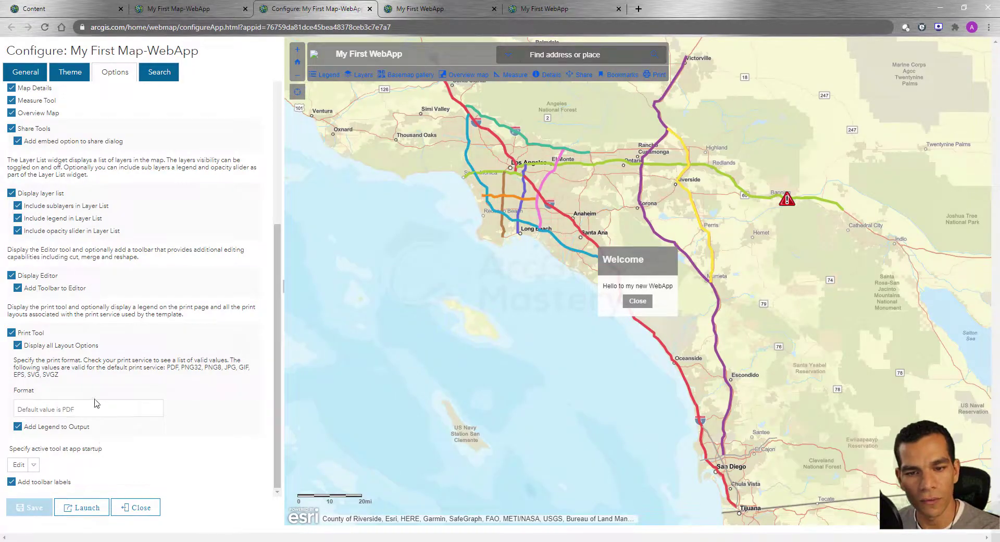
pyautogui.scroll(4, 78, 252)
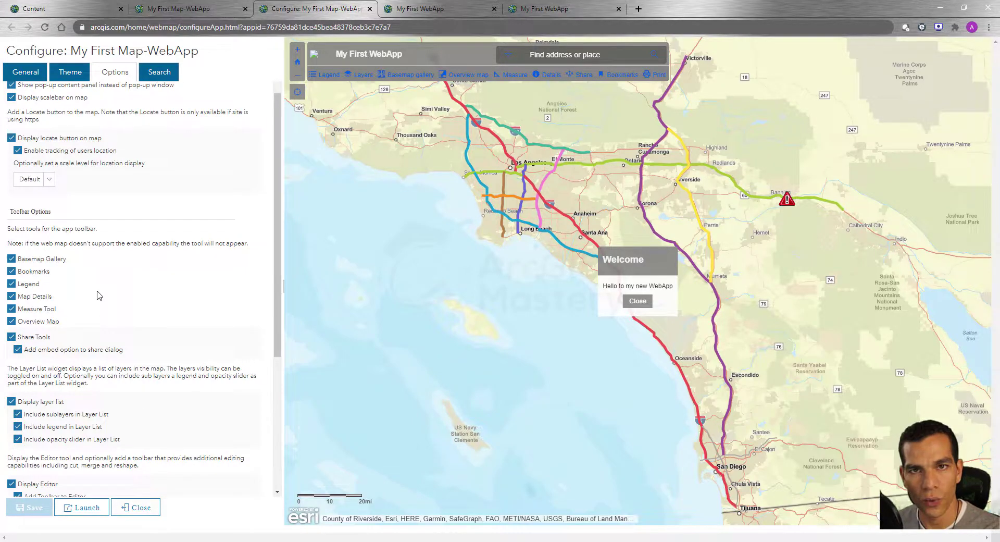
pyautogui.scroll(1, 119, 310)
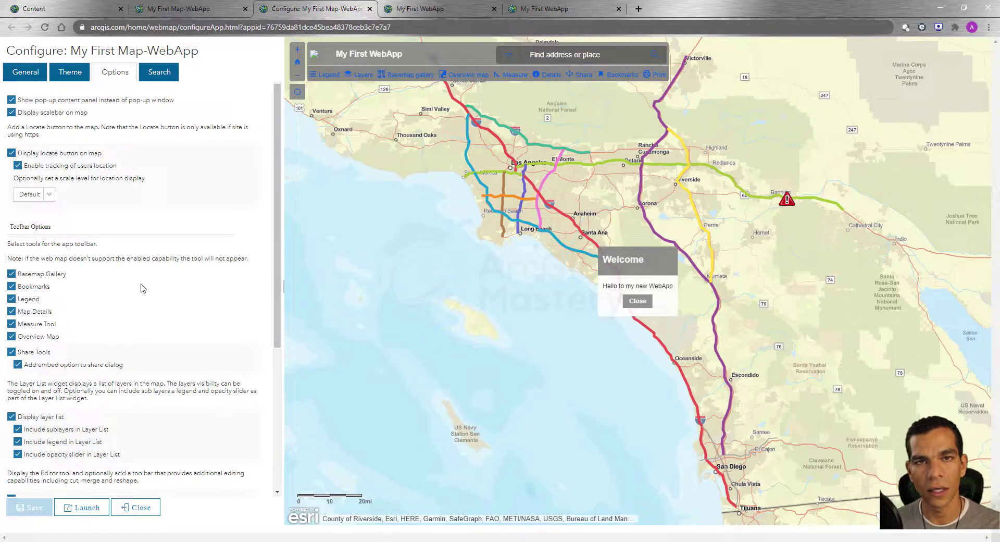
pyautogui.hotkey('ctrl', '1')
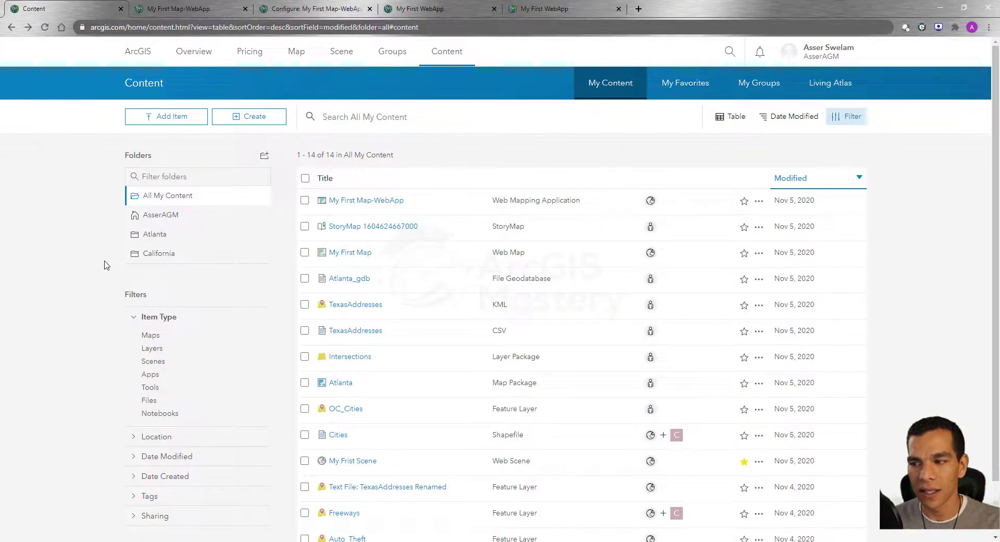